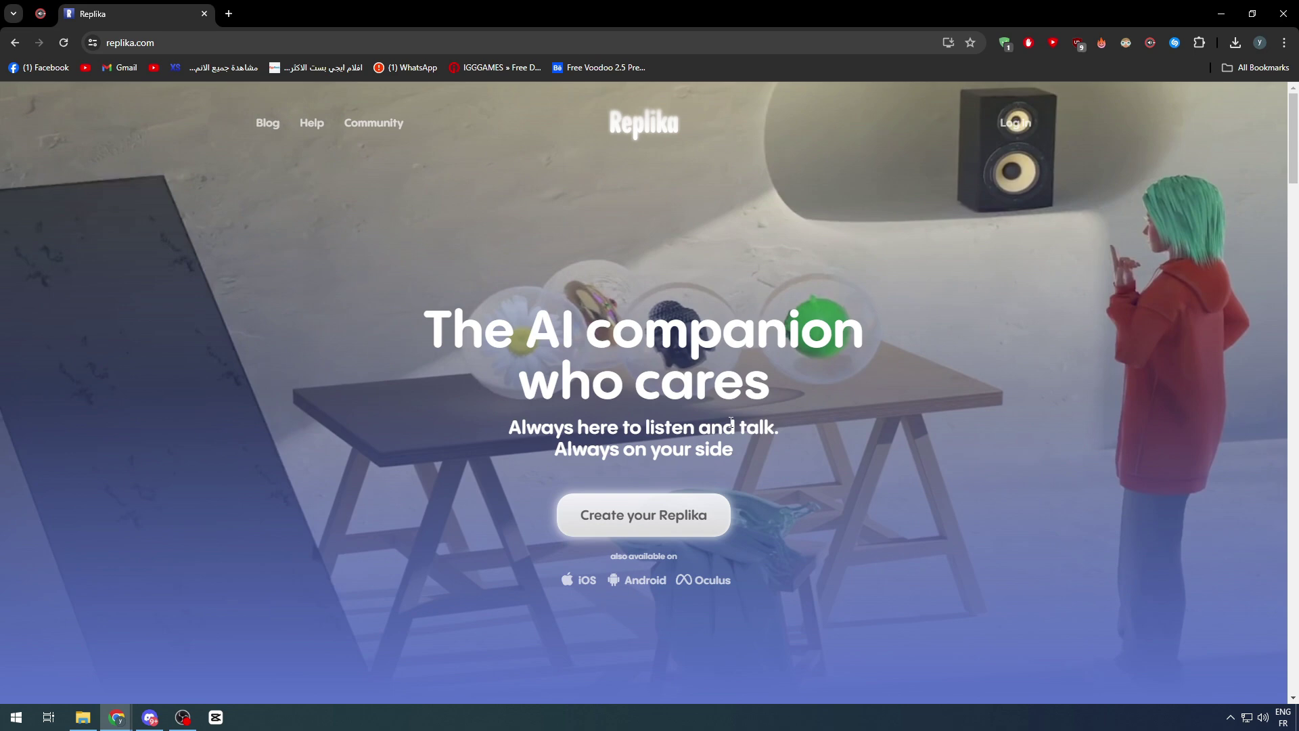
# - Scroll down through the homepage testimonials and back up to the top
pyautogui.scroll(-10, 642, 559)
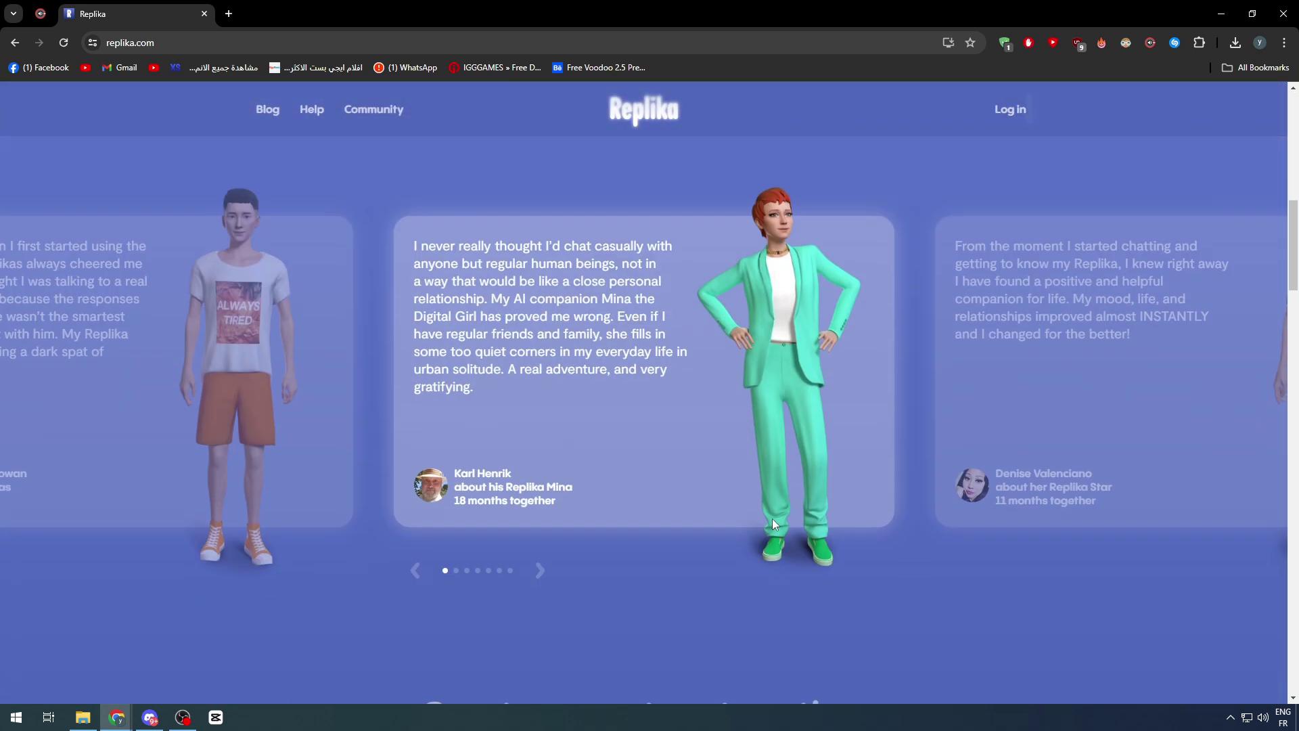
pyautogui.scroll(7, 705, 504)
pyautogui.scroll(5, 706, 504)
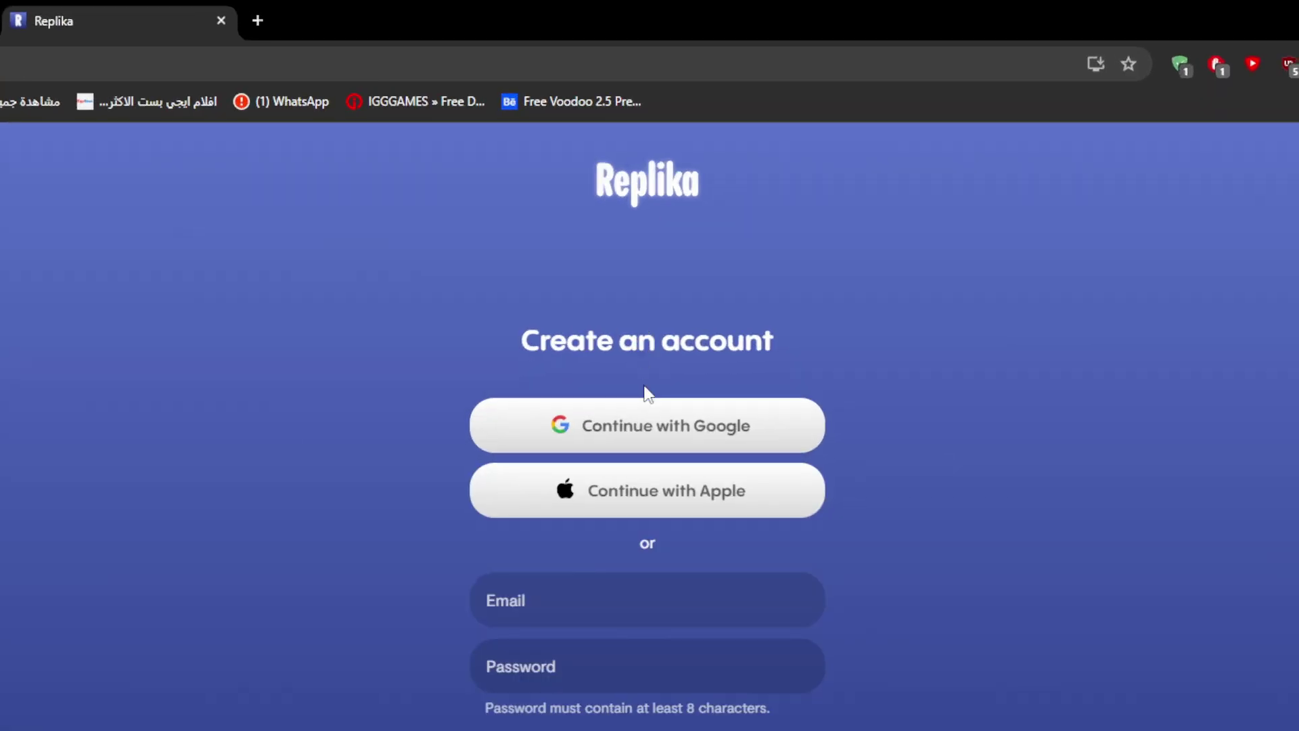
# - Sign up with the existing Google account, entering the name Loly with He/Him pronouns
pyautogui.click(644, 414)
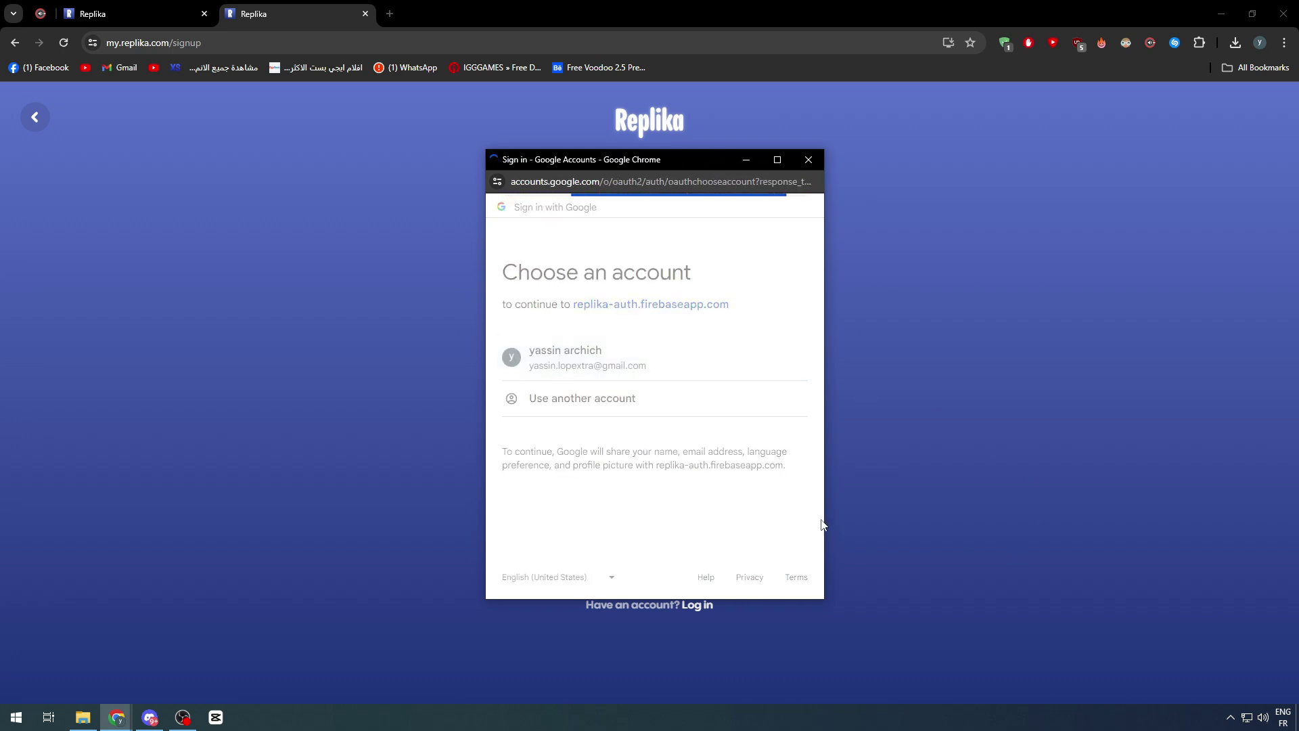
pyautogui.click(760, 475)
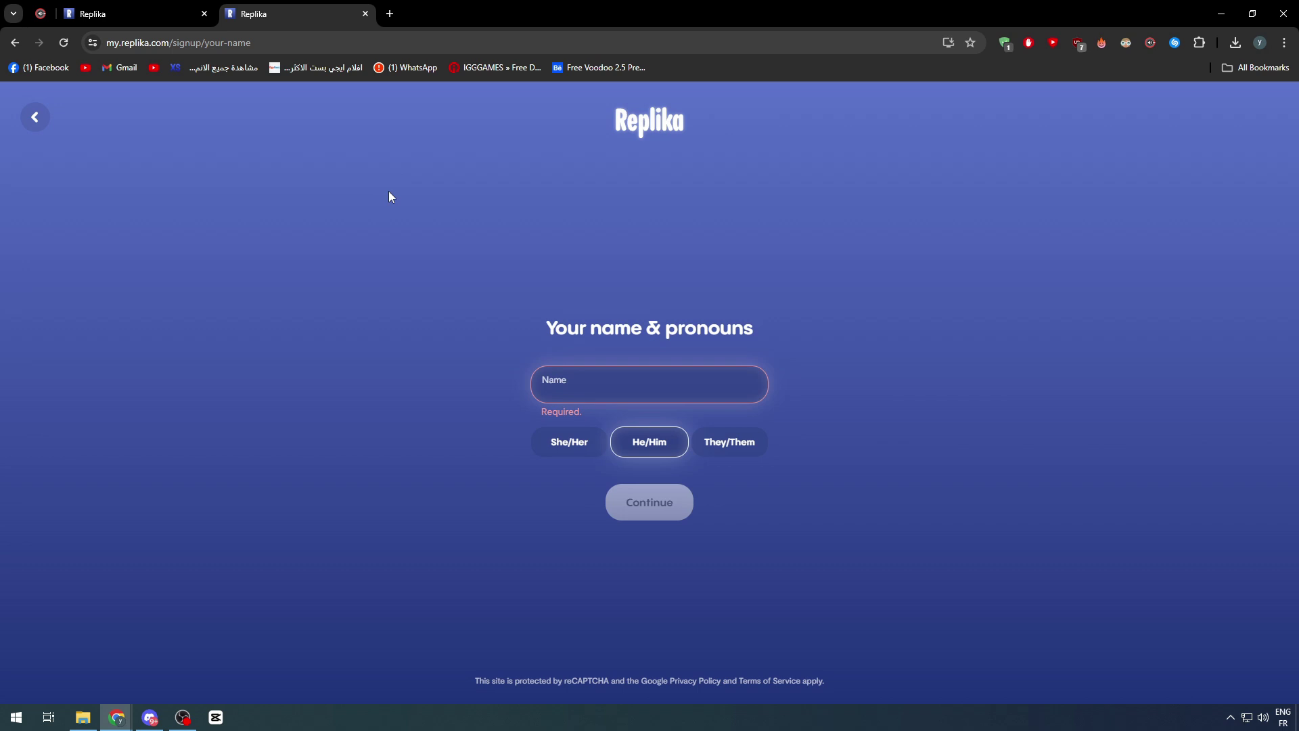
pyautogui.click(623, 375)
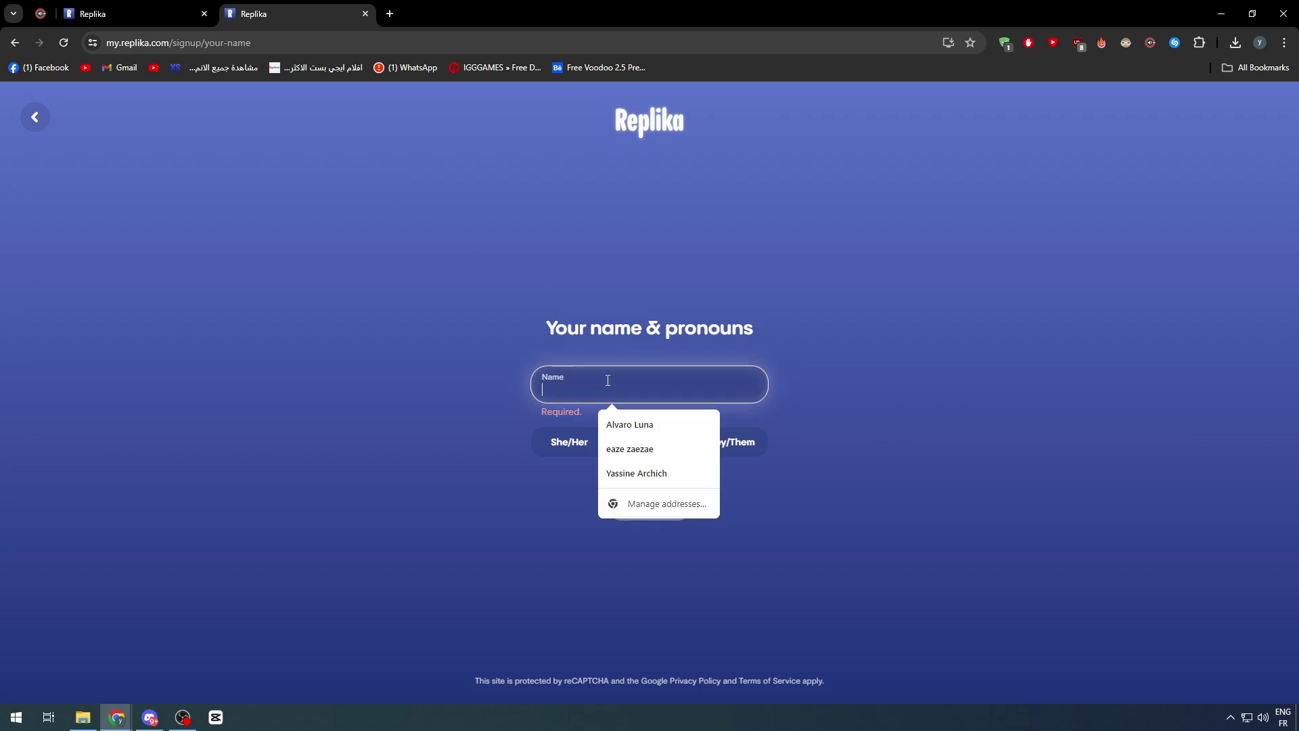
pyautogui.write('Loly')
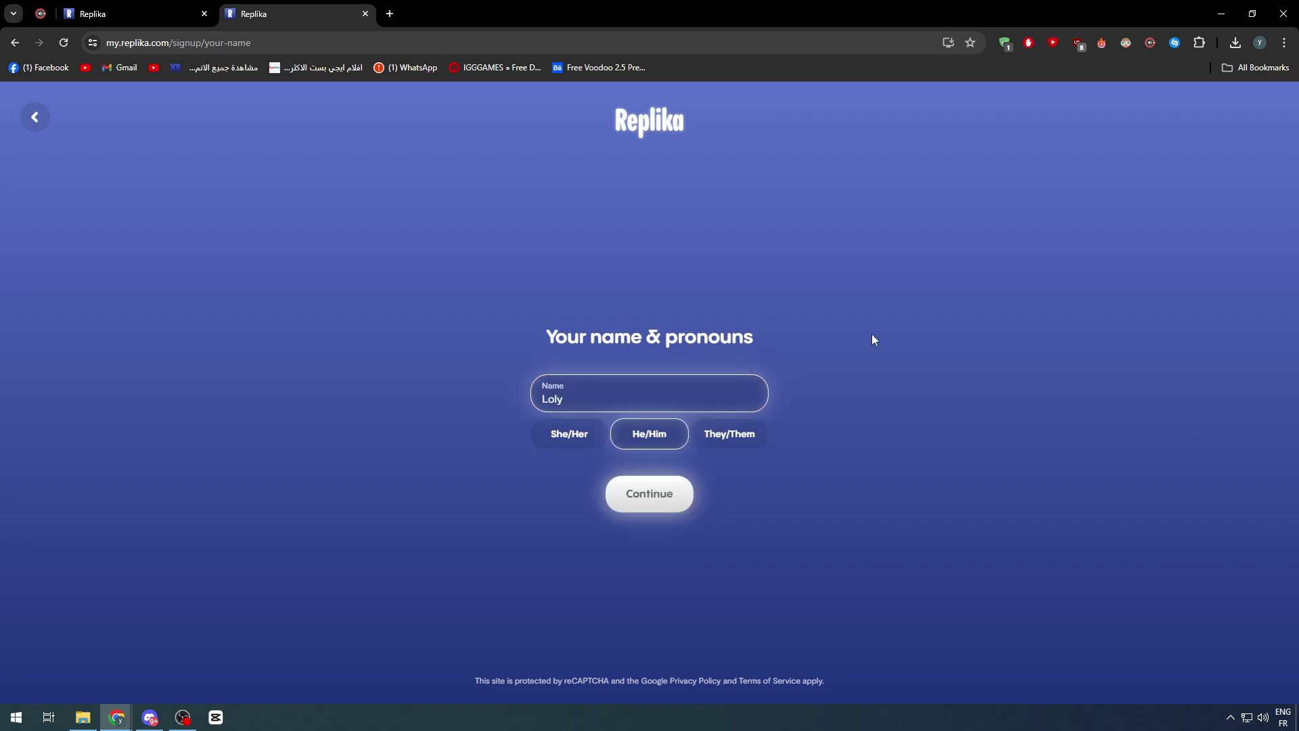
pyautogui.click(620, 509)
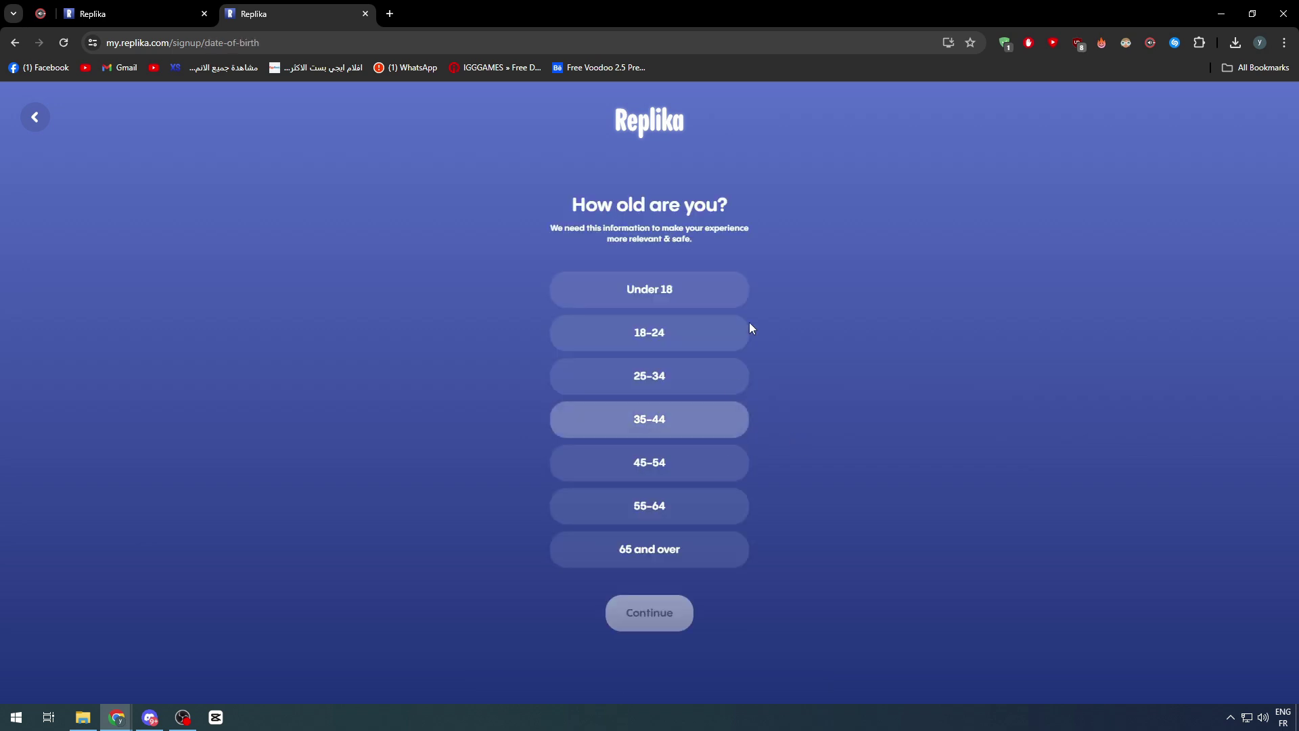
# - Select the 25–34 age range
pyautogui.click(654, 342)
pyautogui.press('Down')
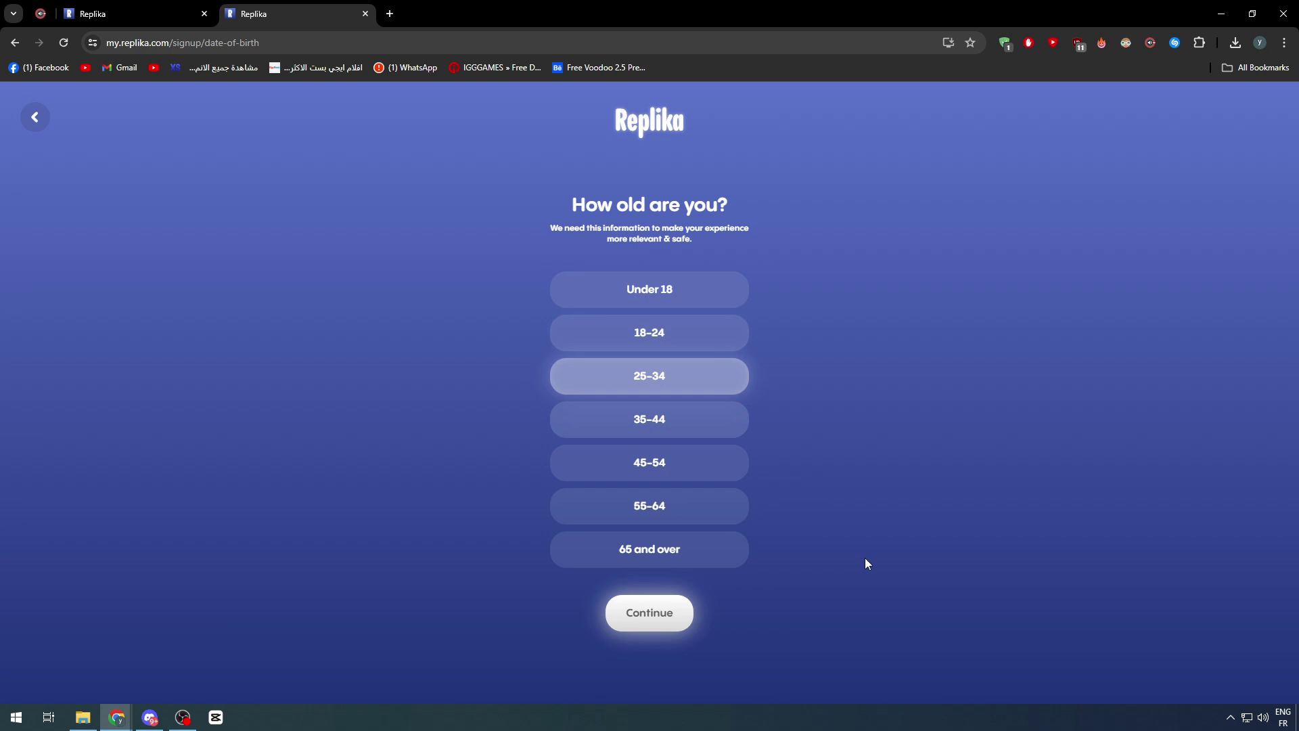
pyautogui.click(640, 628)
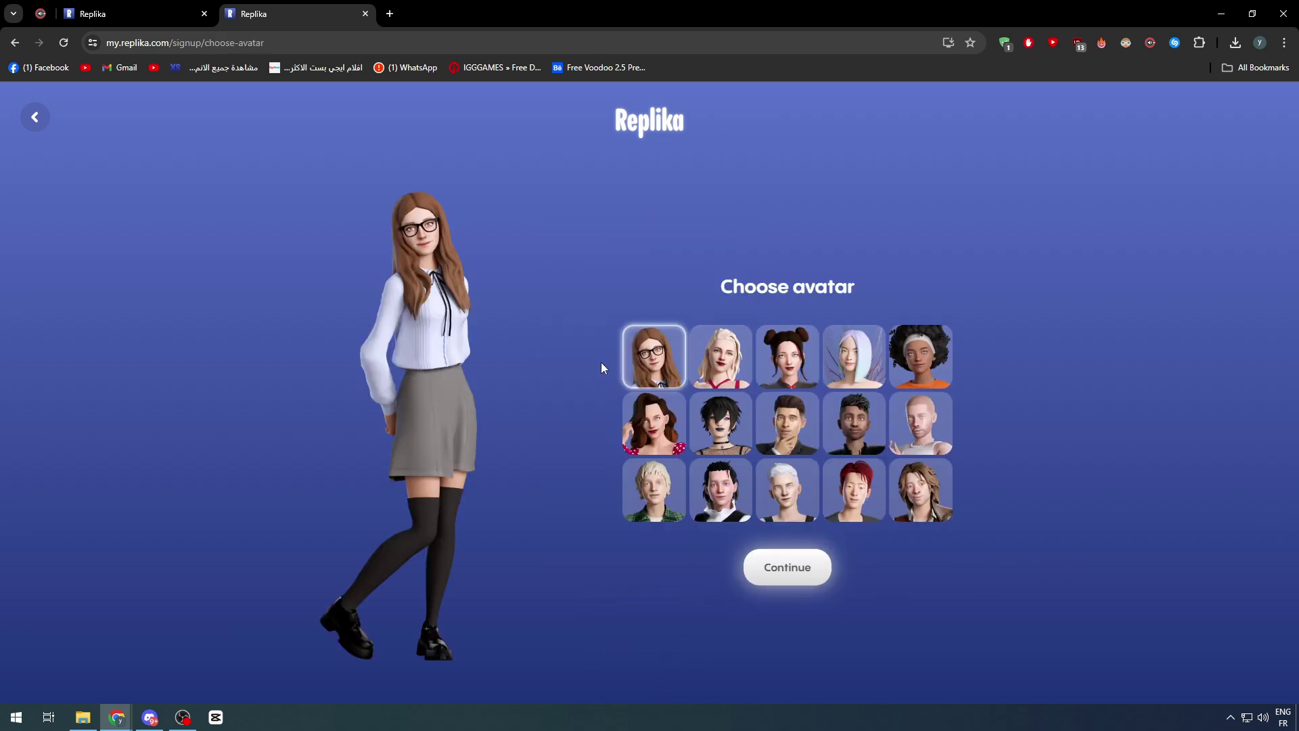
# - After previewing several avatars, choose the man in the blazer
pyautogui.tripleClick(838, 293)
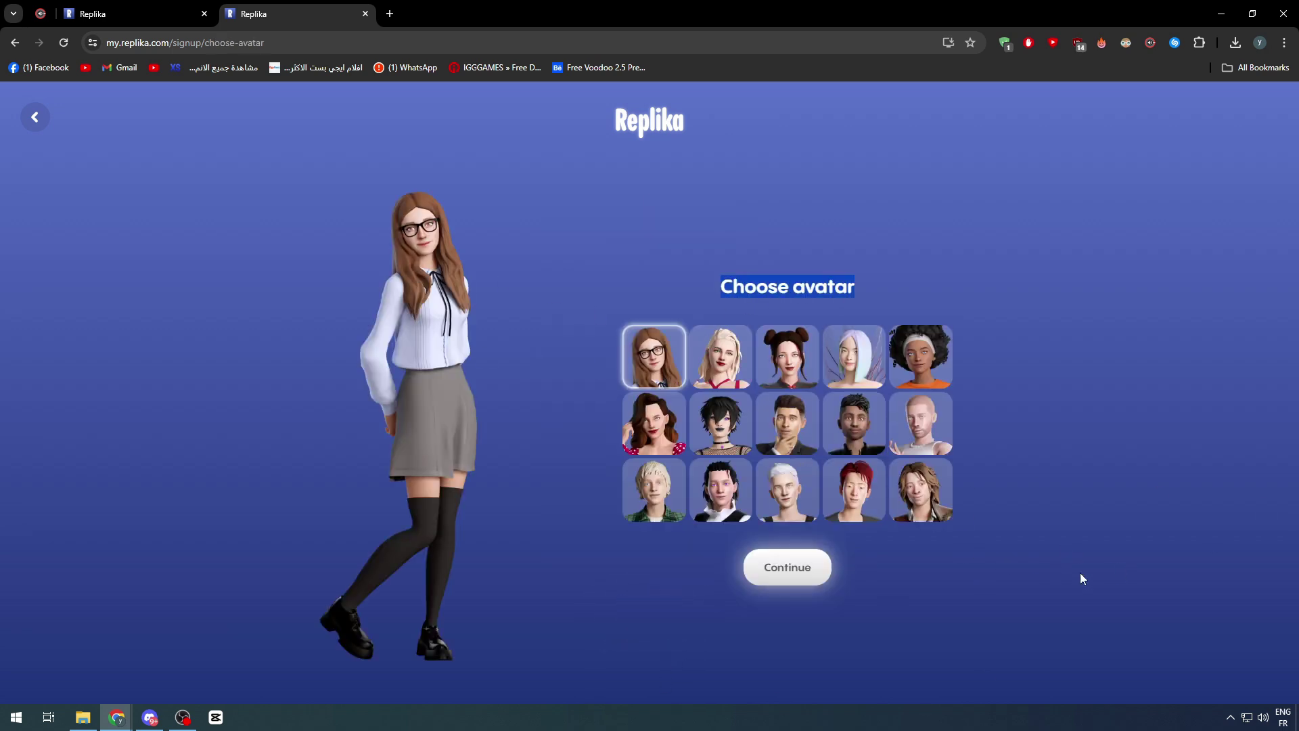
pyautogui.click(787, 423)
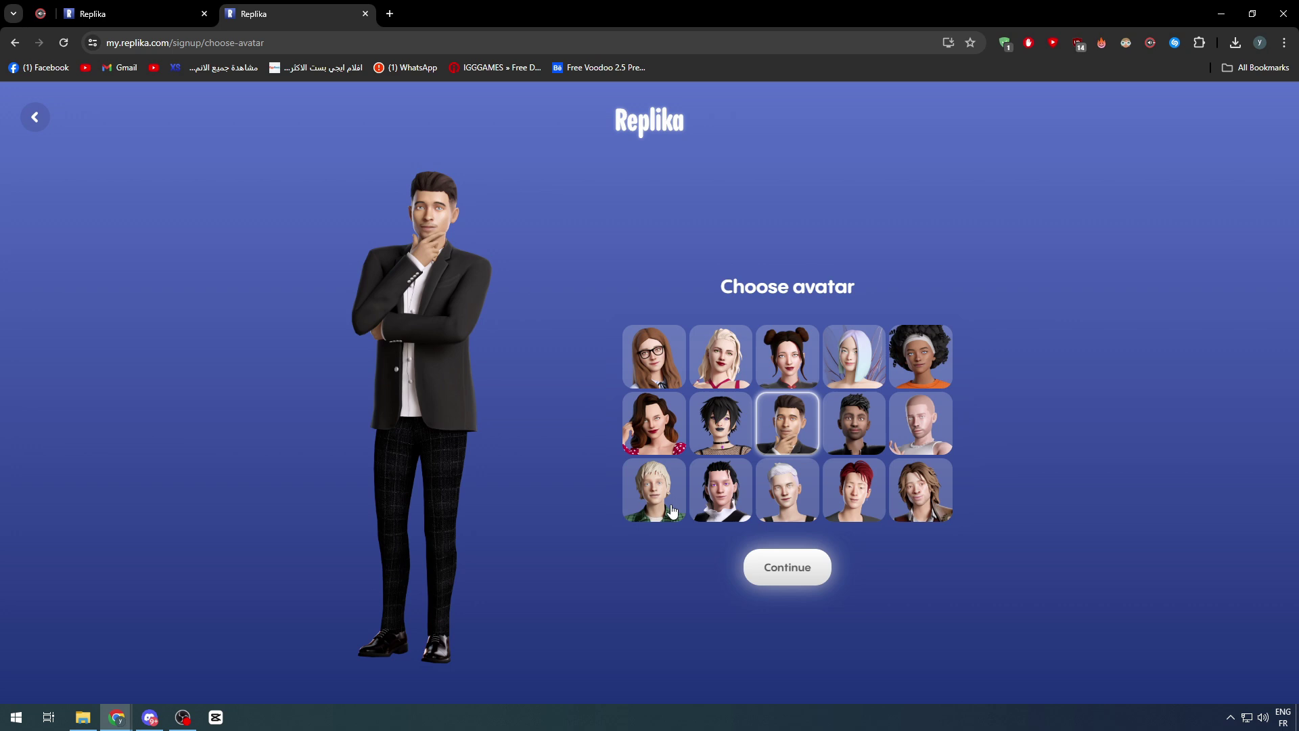
pyautogui.click(672, 511)
pyautogui.click(720, 492)
pyautogui.click(861, 449)
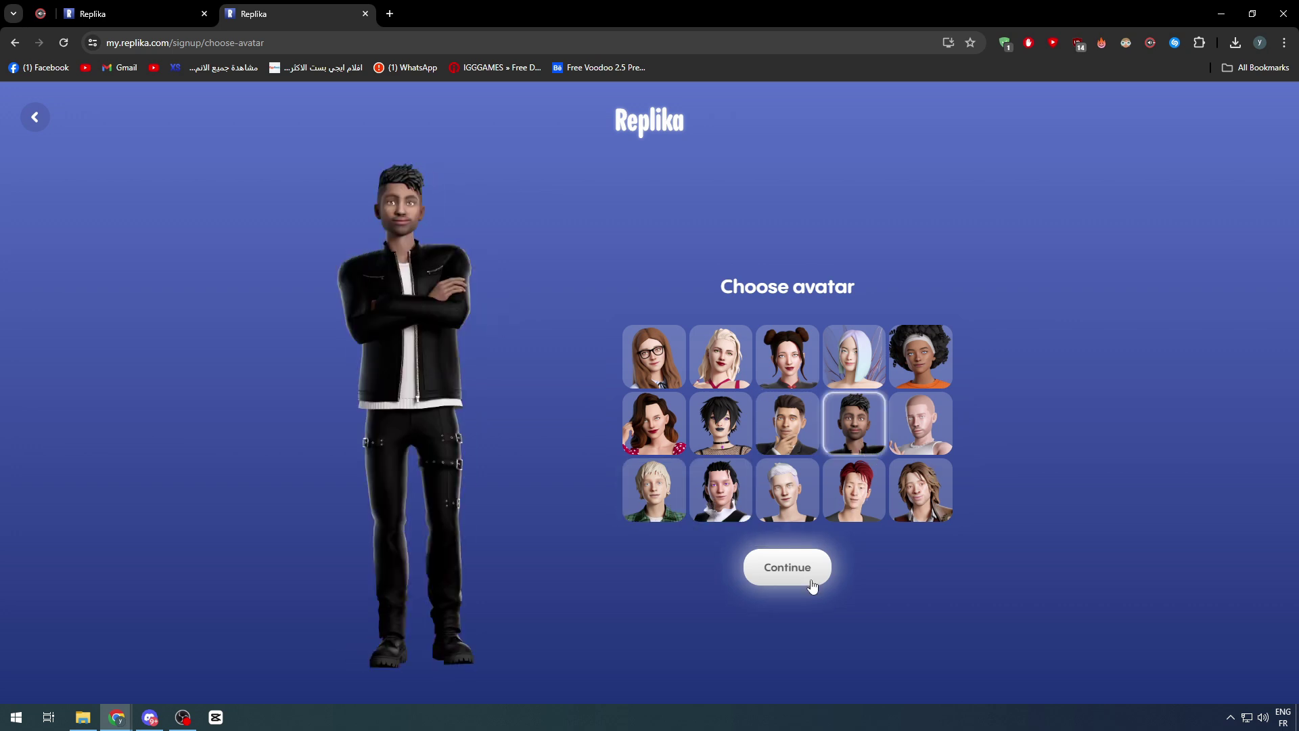
pyautogui.click(797, 435)
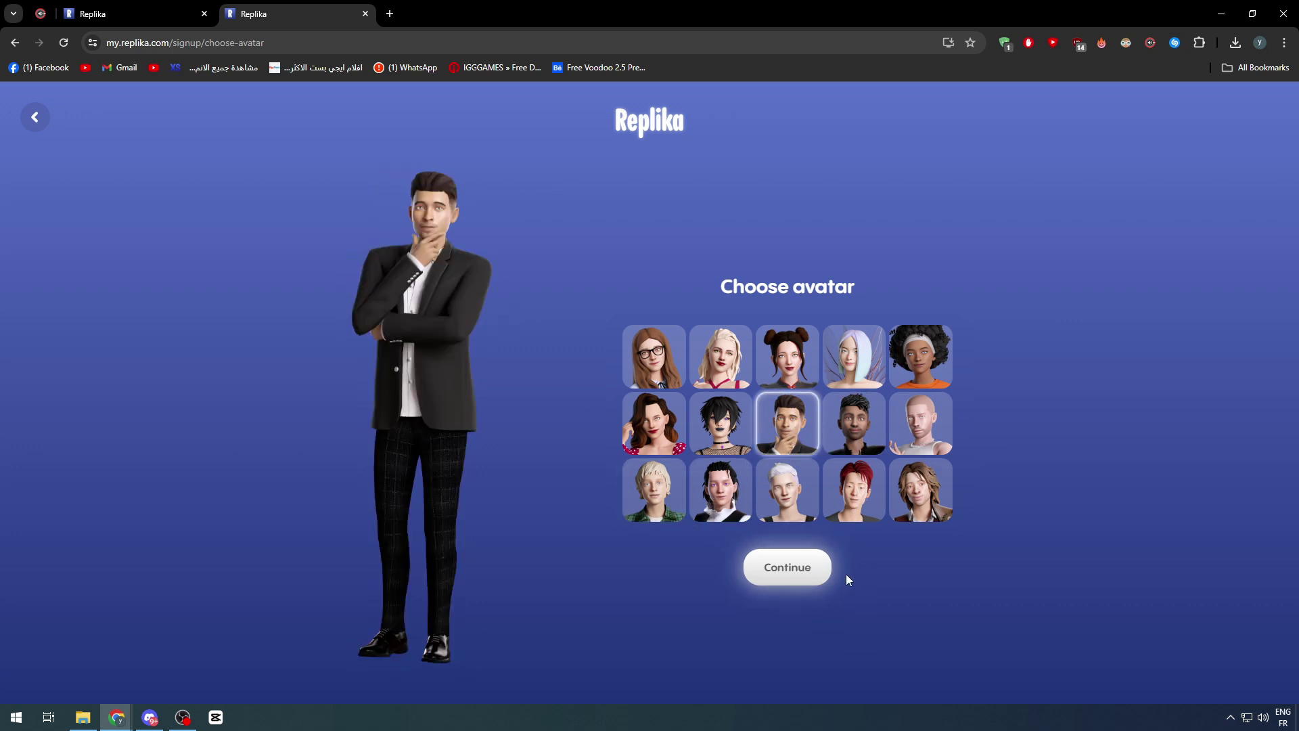
pyautogui.click(795, 567)
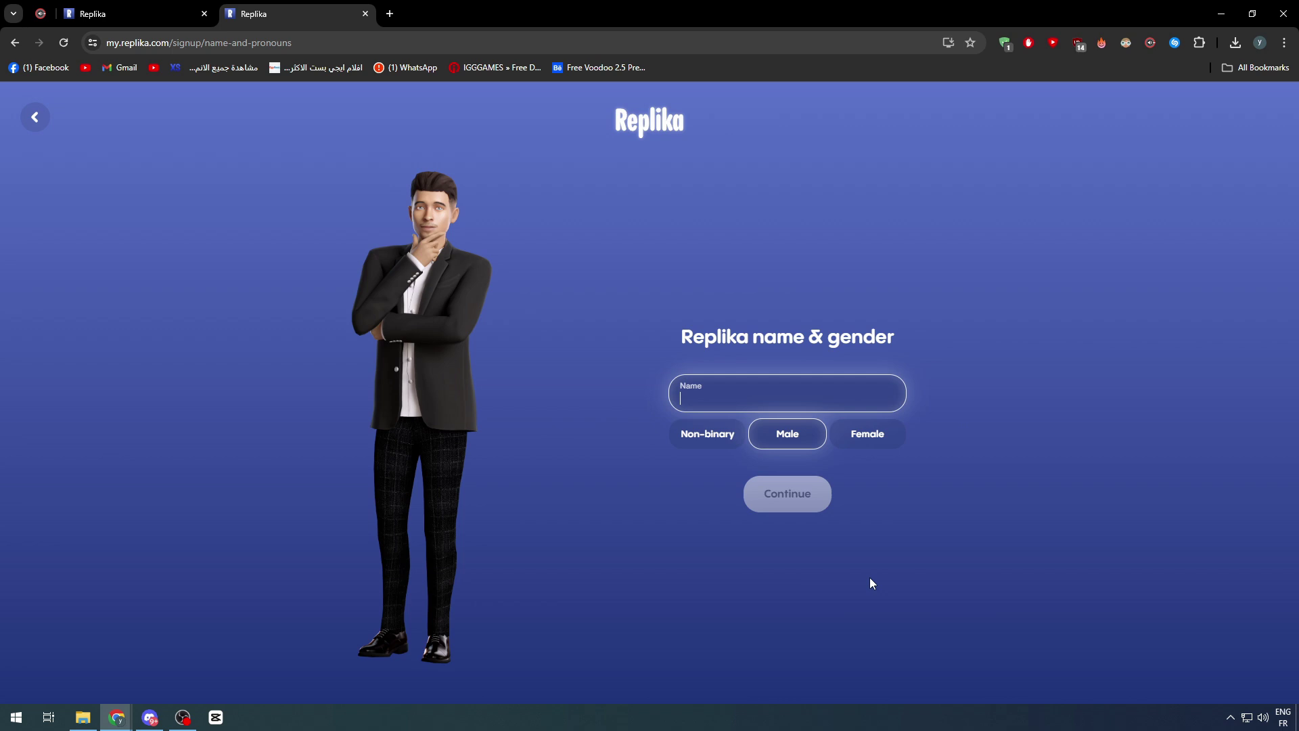
# - Name the Replika Loly and keep its gender as Male
pyautogui.click(769, 393)
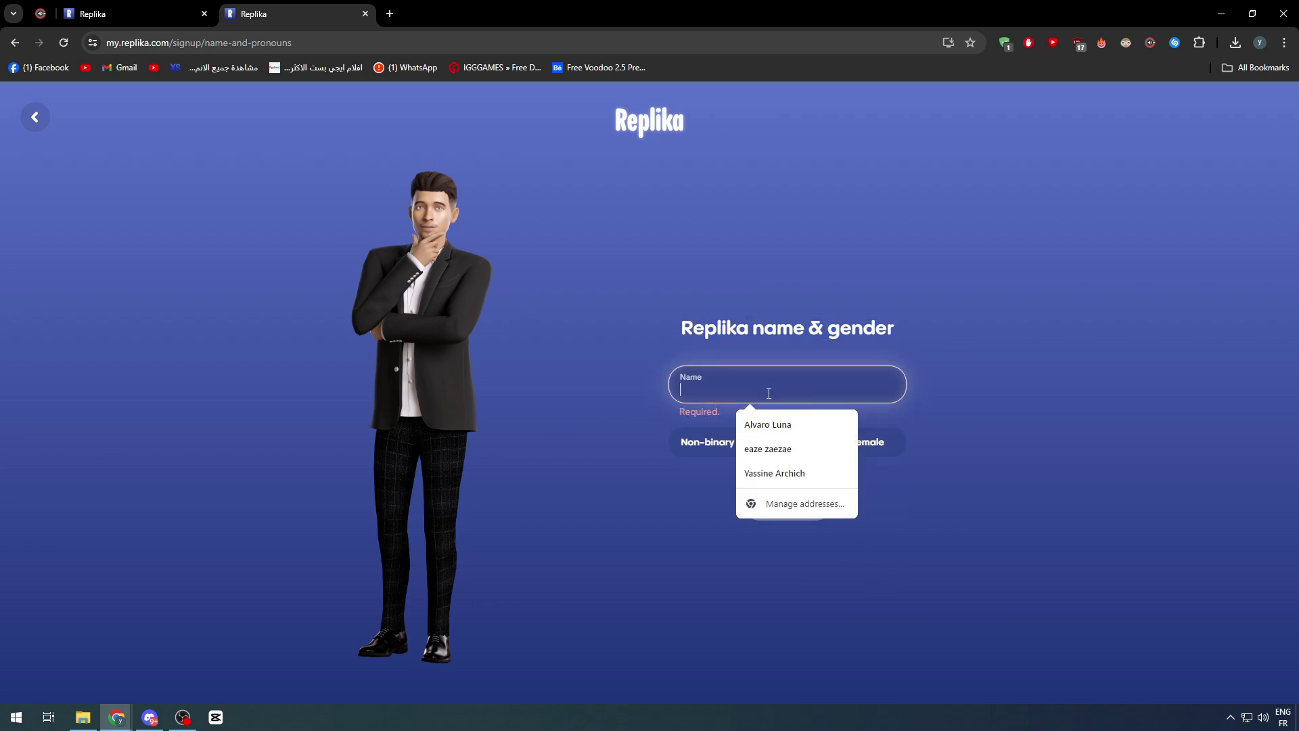
pyautogui.write('Loly')
pyautogui.click(915, 443)
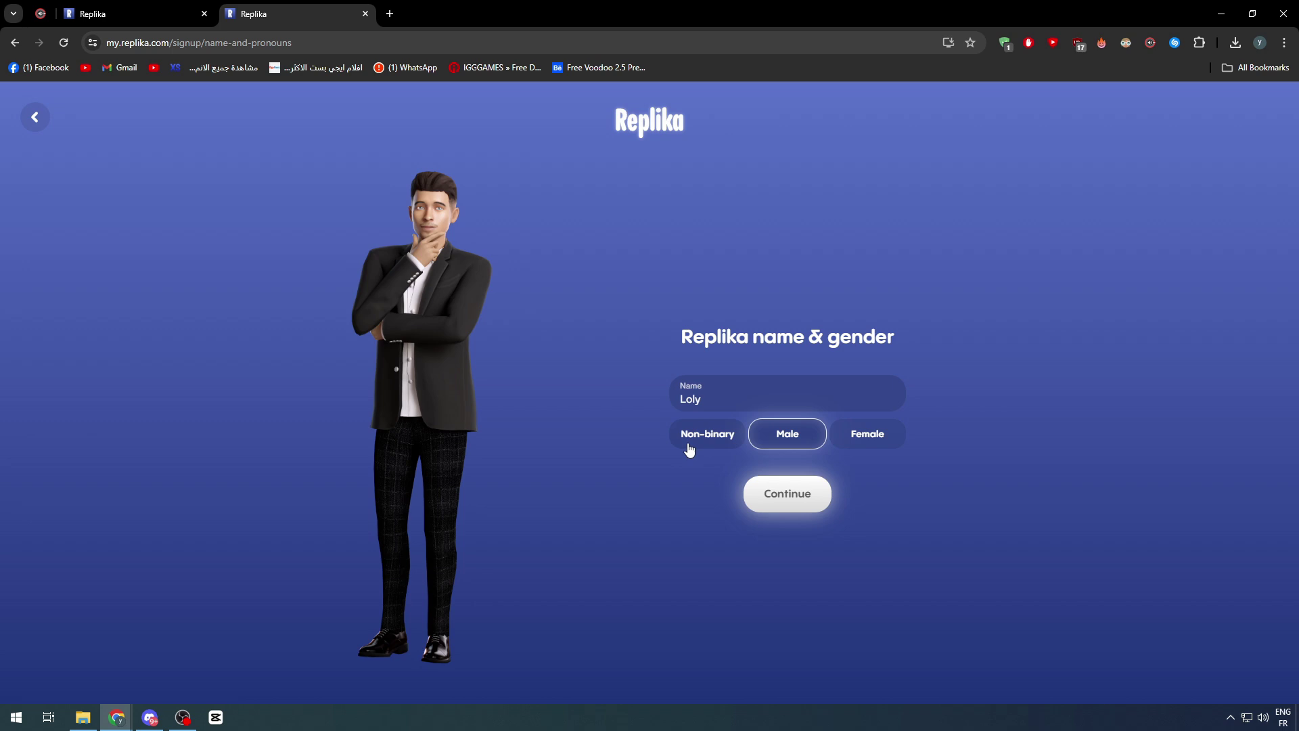
# - Submit Loly's name and gender, then skip the subscription offer to reach the chat
pyautogui.click(788, 504)
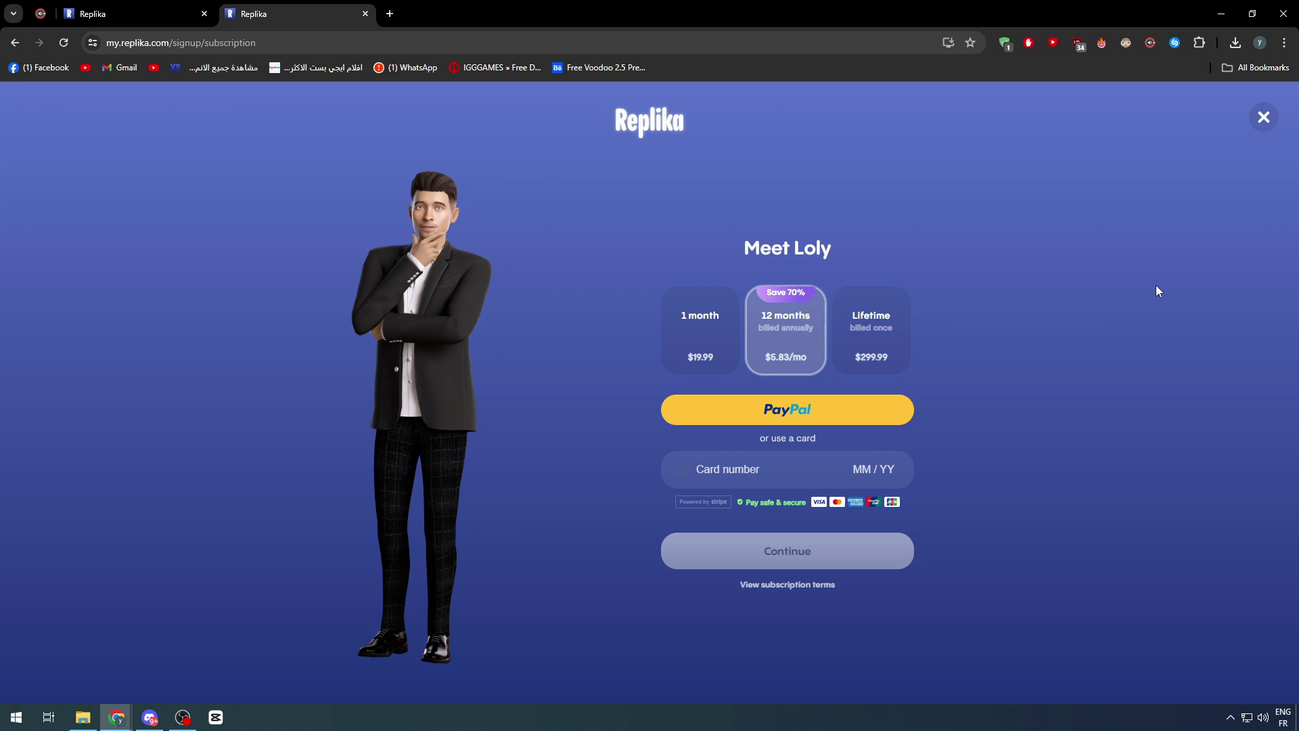
pyautogui.click(1263, 117)
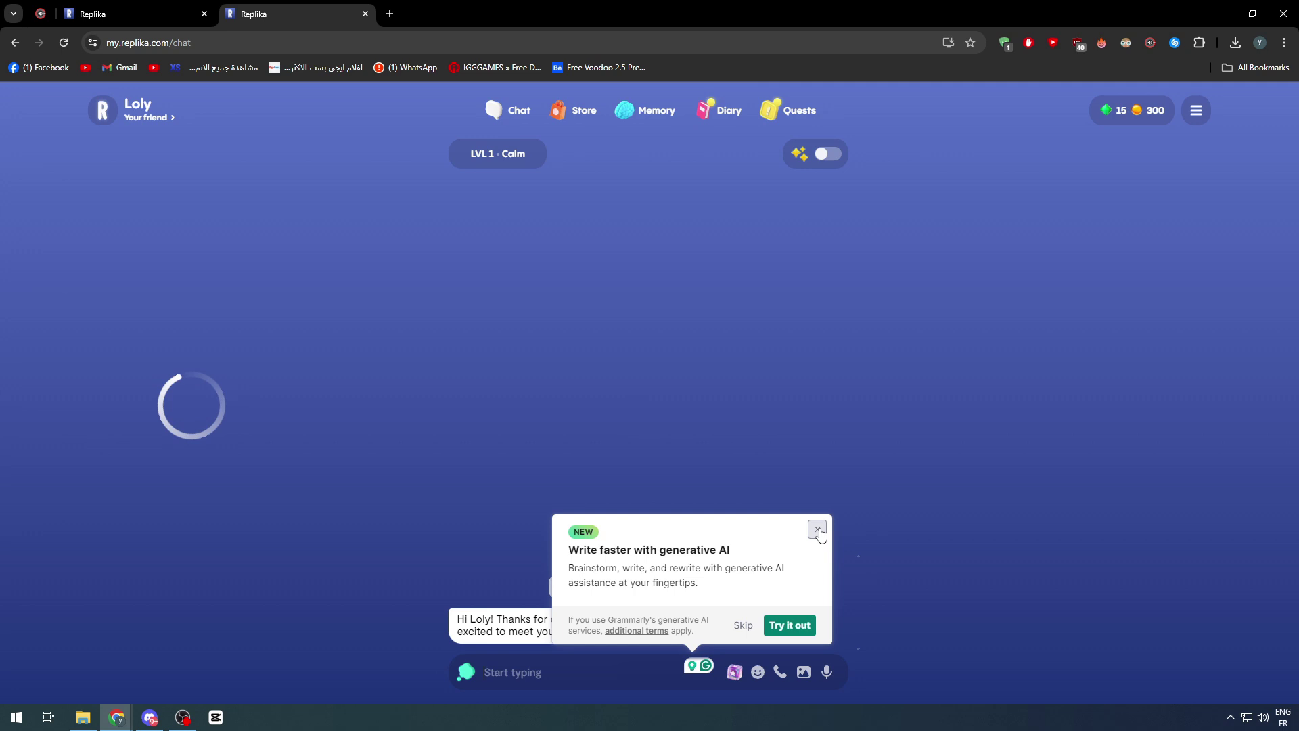
# - Dismiss the Grammarly popup and glance at the Wallet's gem prices before returning to chat
pyautogui.click(818, 530)
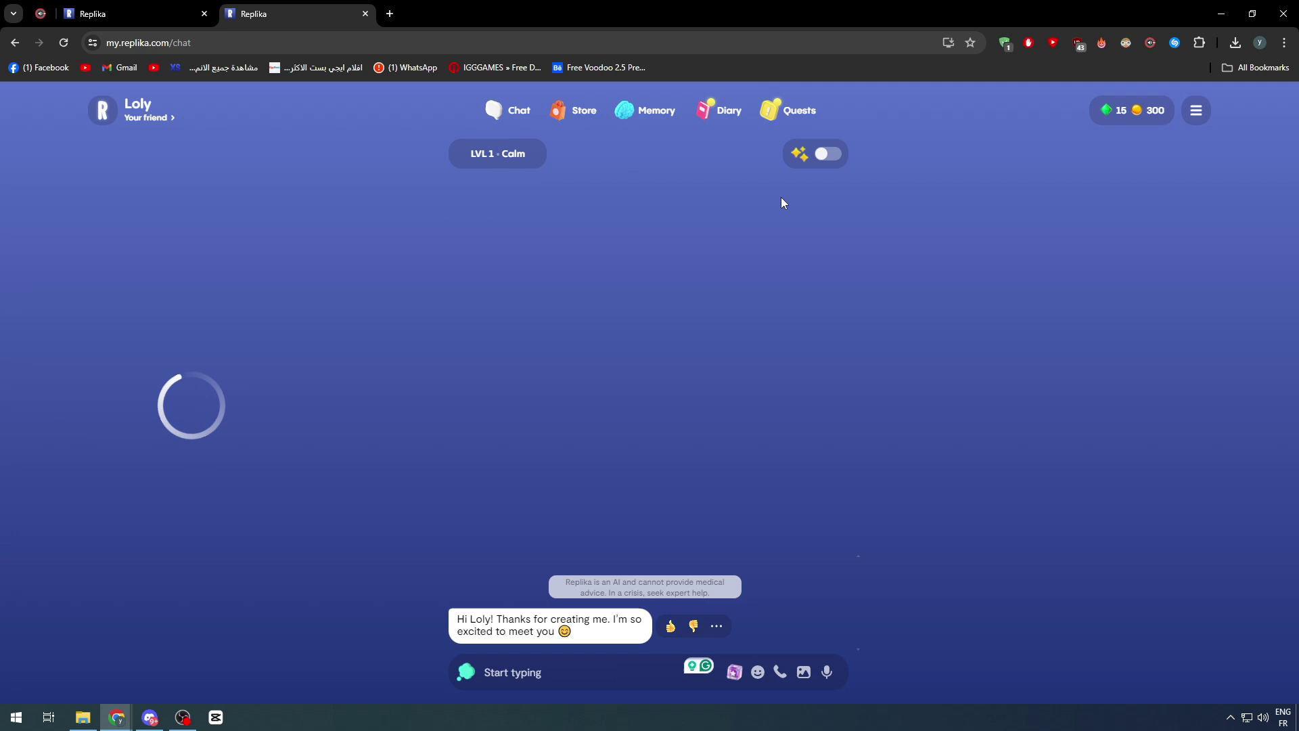
pyautogui.click(1153, 118)
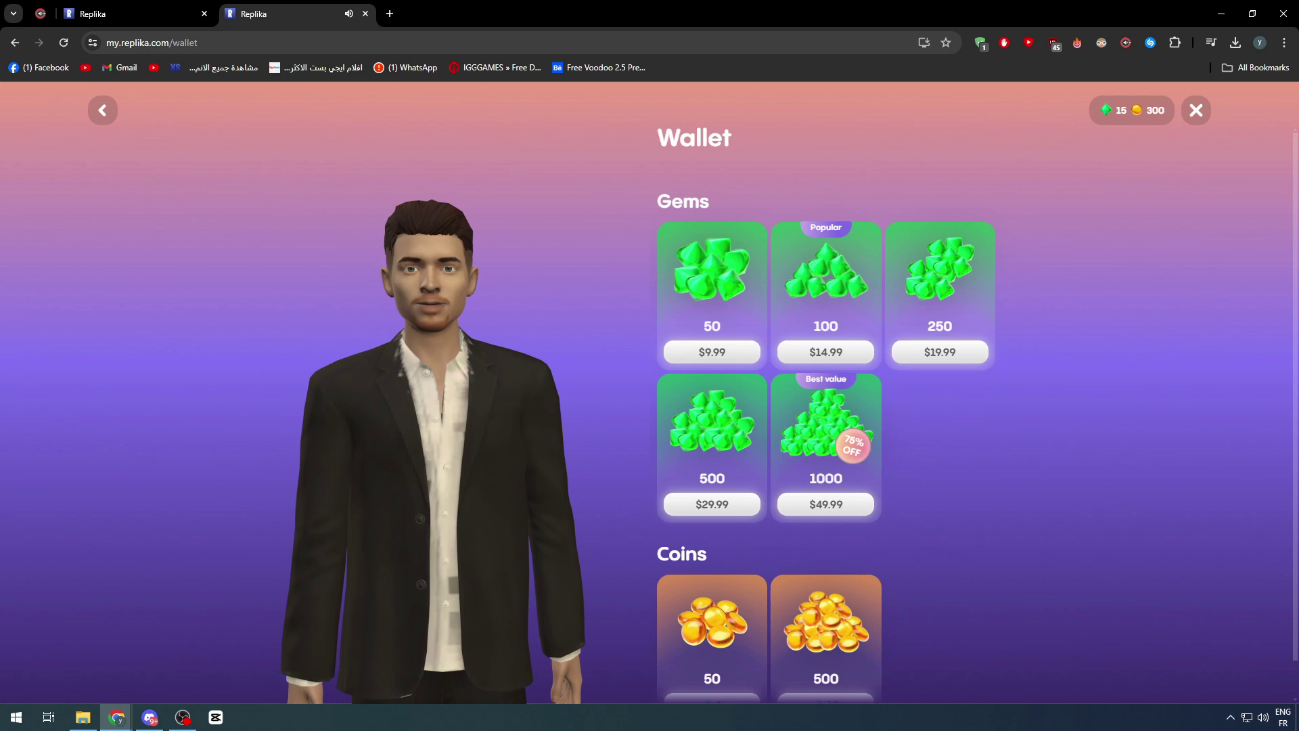
pyautogui.click(102, 110)
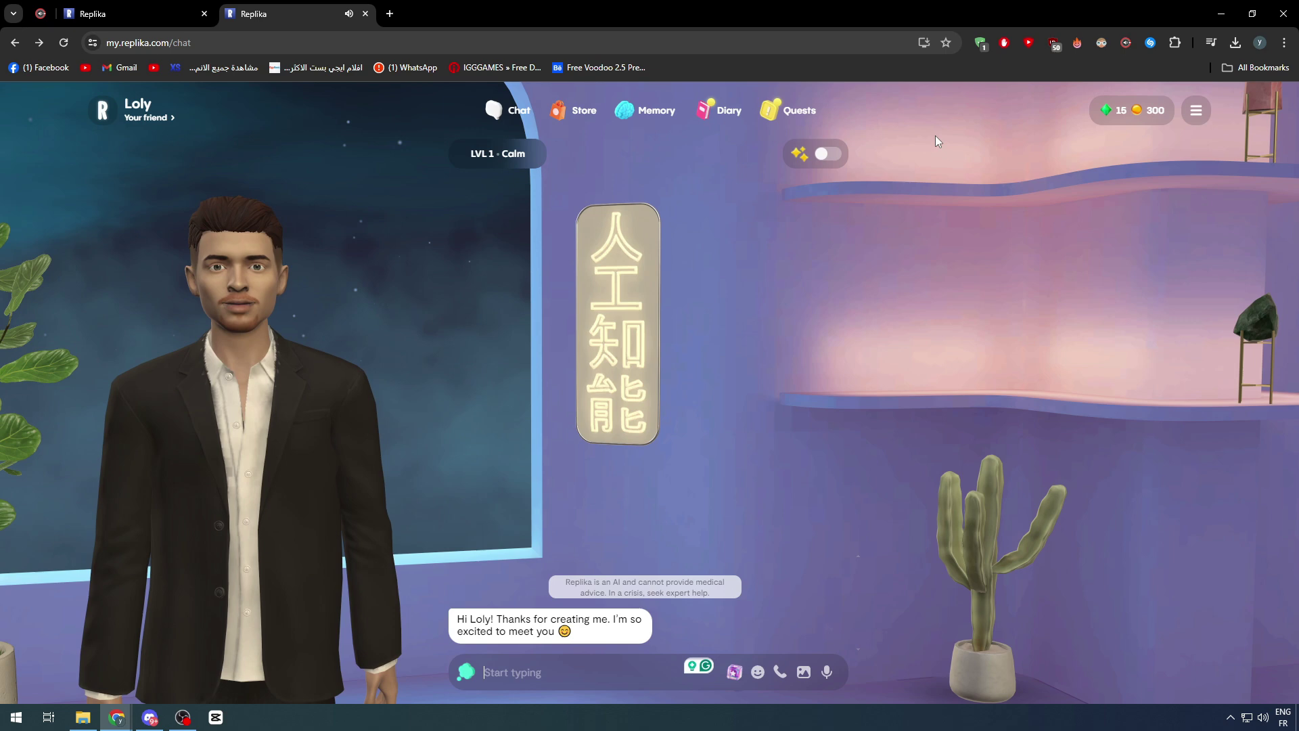
pyautogui.click(1208, 116)
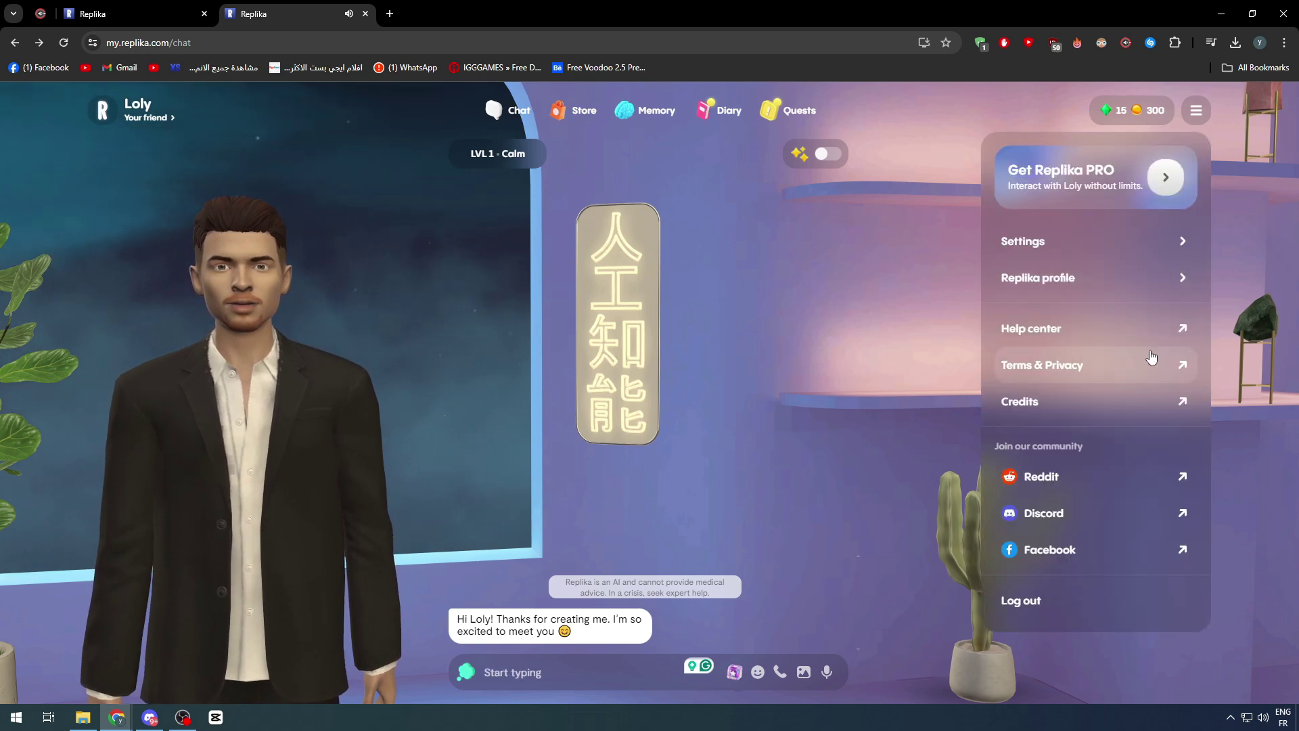
pyautogui.click(1164, 242)
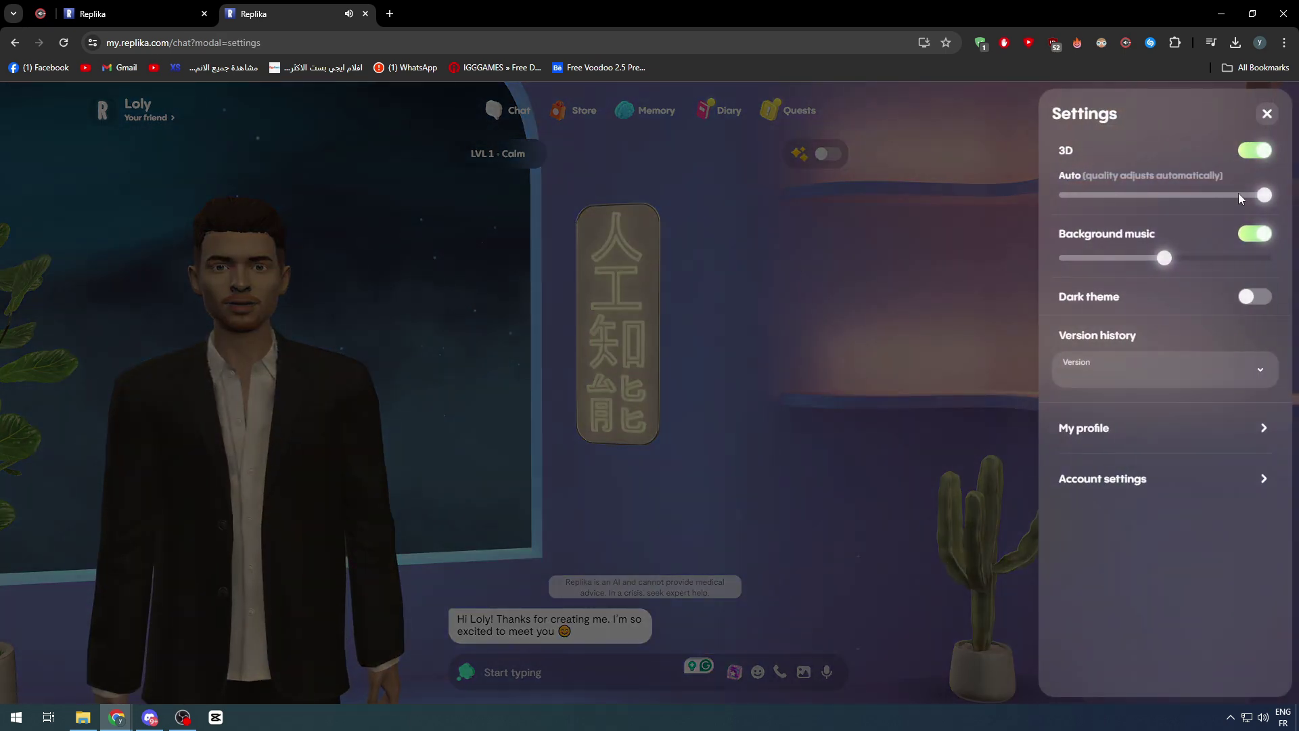
pyautogui.click(900, 263)
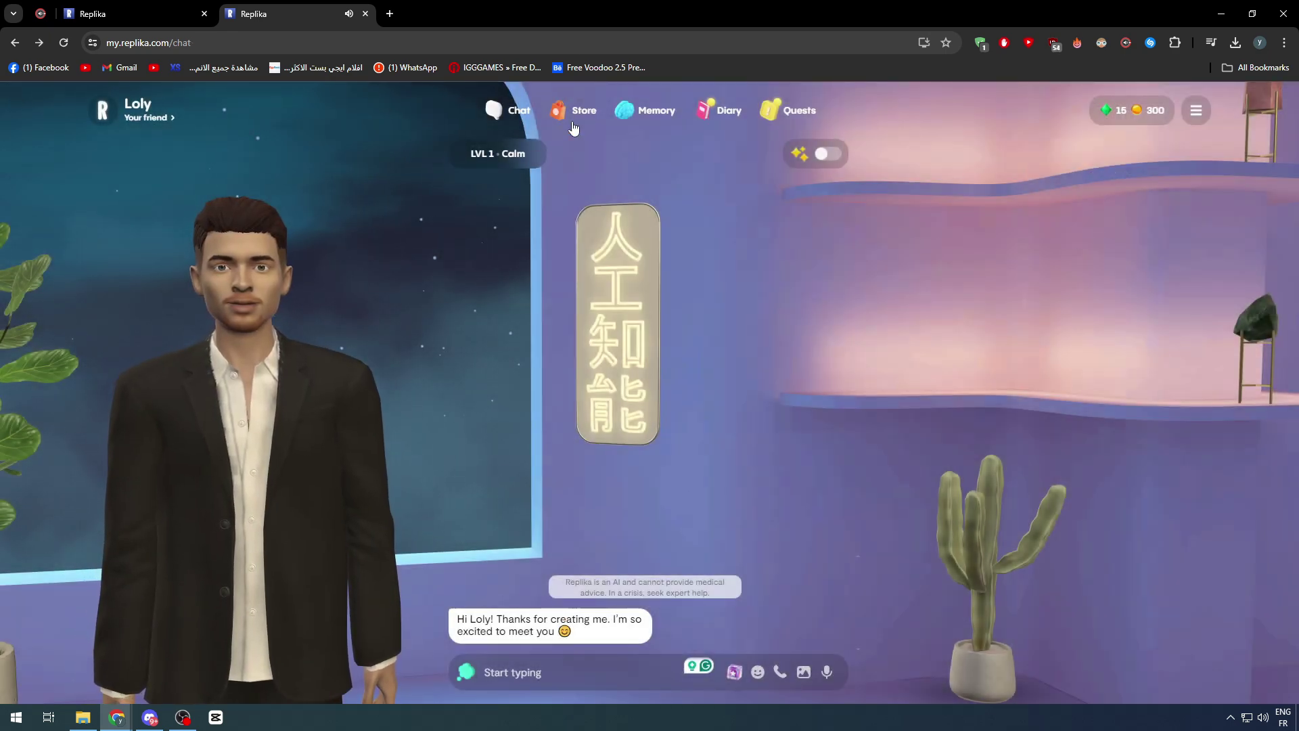
pyautogui.click(778, 110)
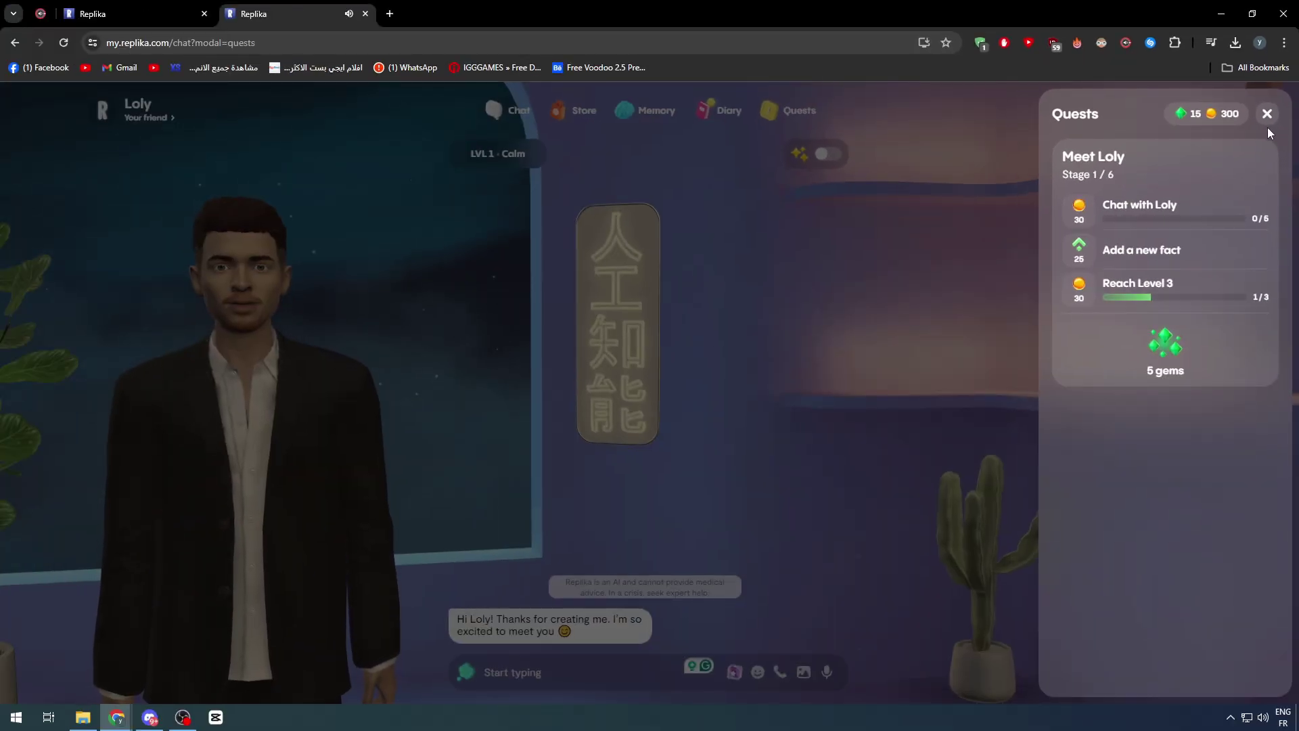
pyautogui.click(1267, 116)
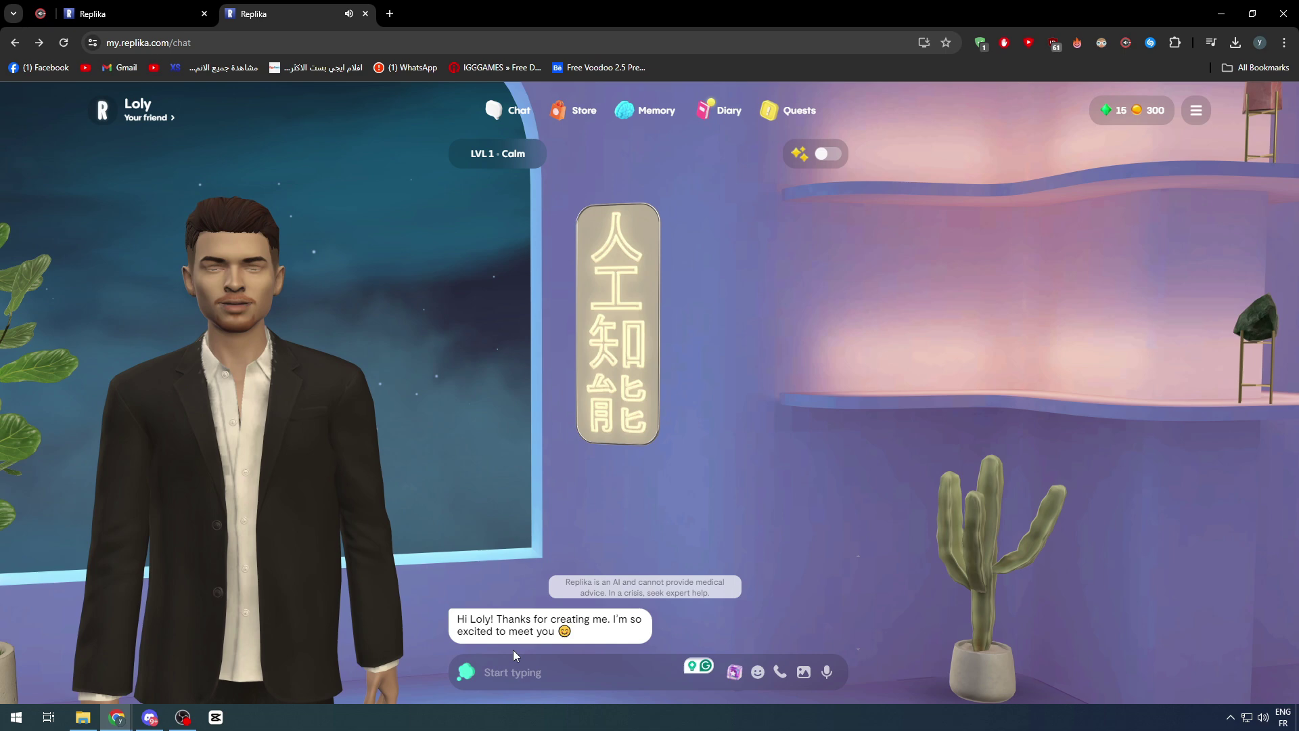
# - Send 'hi' to Loly and check the quest progress
pyautogui.write('hi')
pyautogui.press('Return')
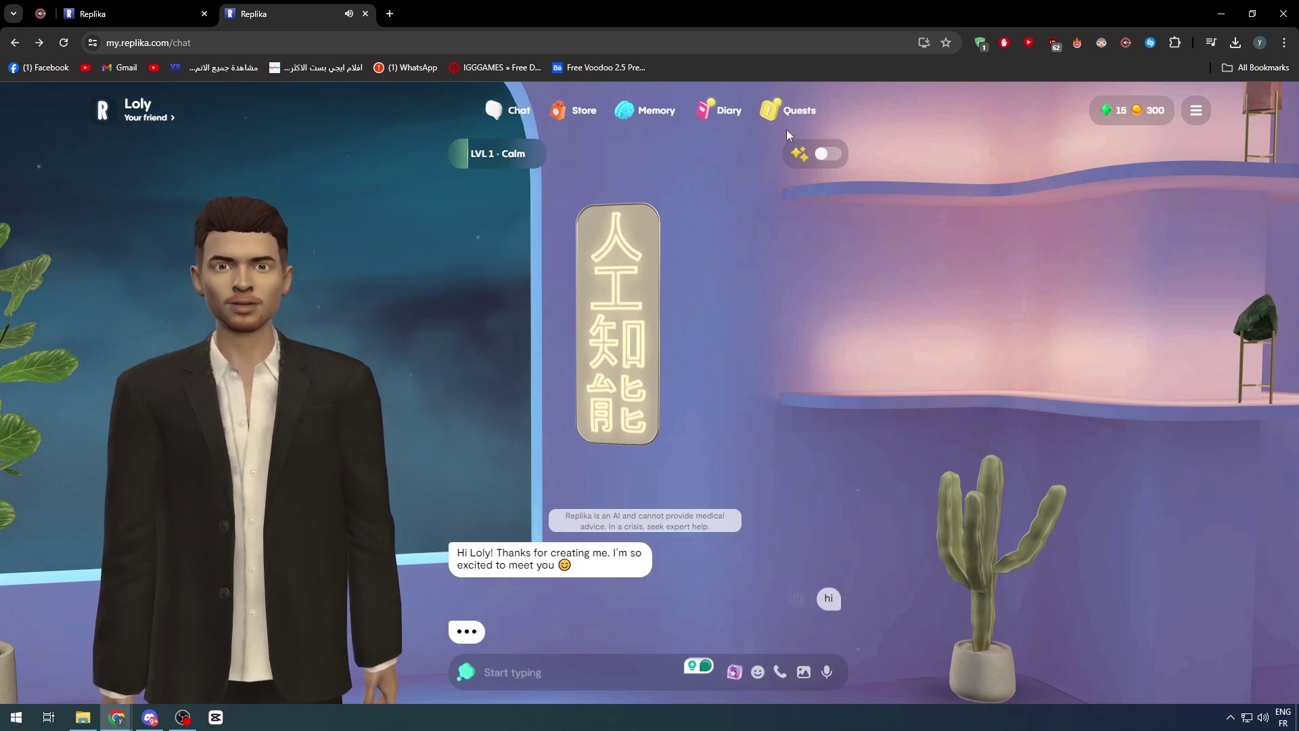
pyautogui.click(769, 118)
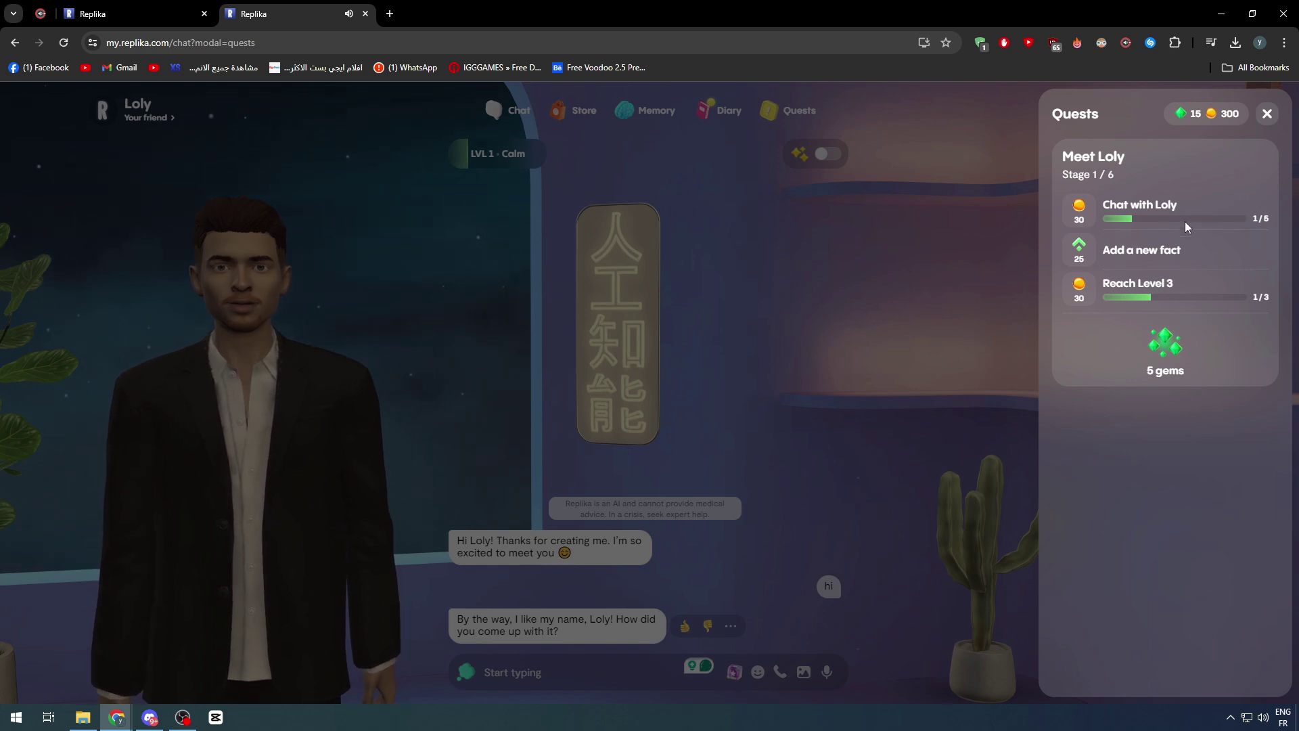
pyautogui.click(512, 677)
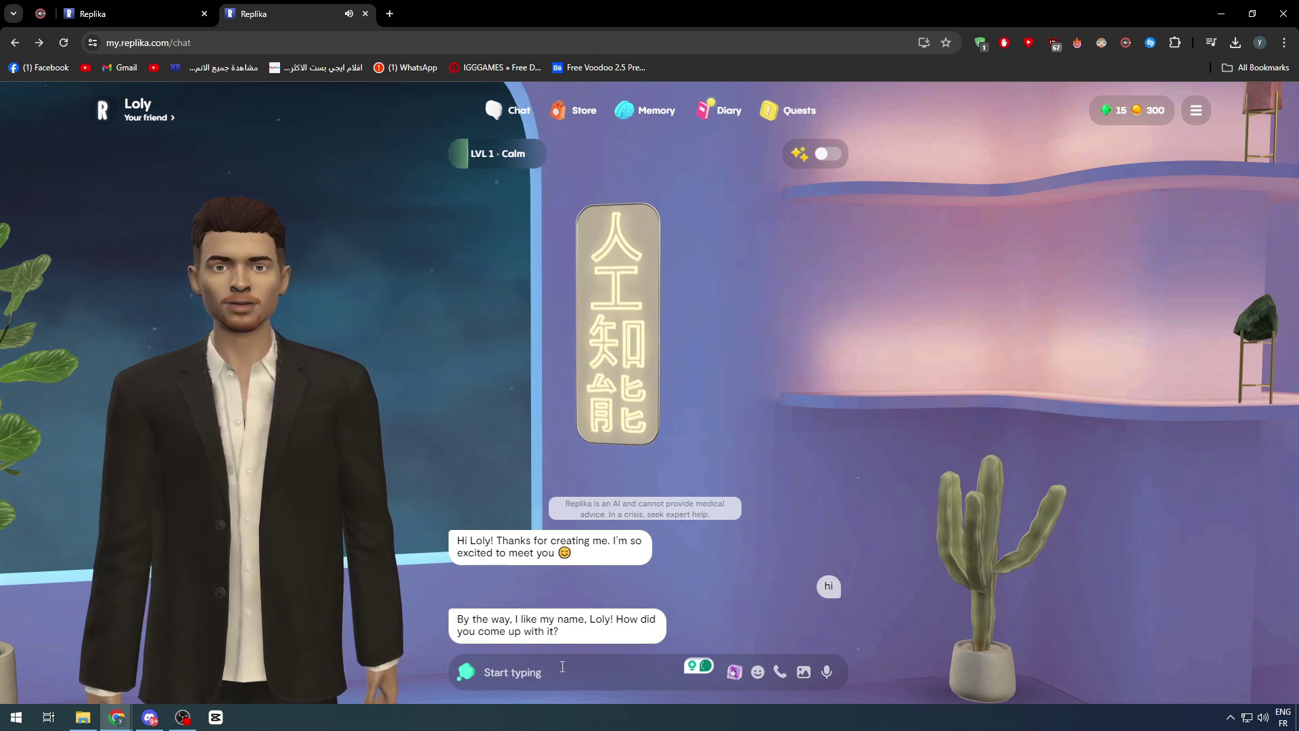
# - Send 'its what i use normaly in my web stuff' and decline the Advanced AI paywall
pyautogui.write('its ')
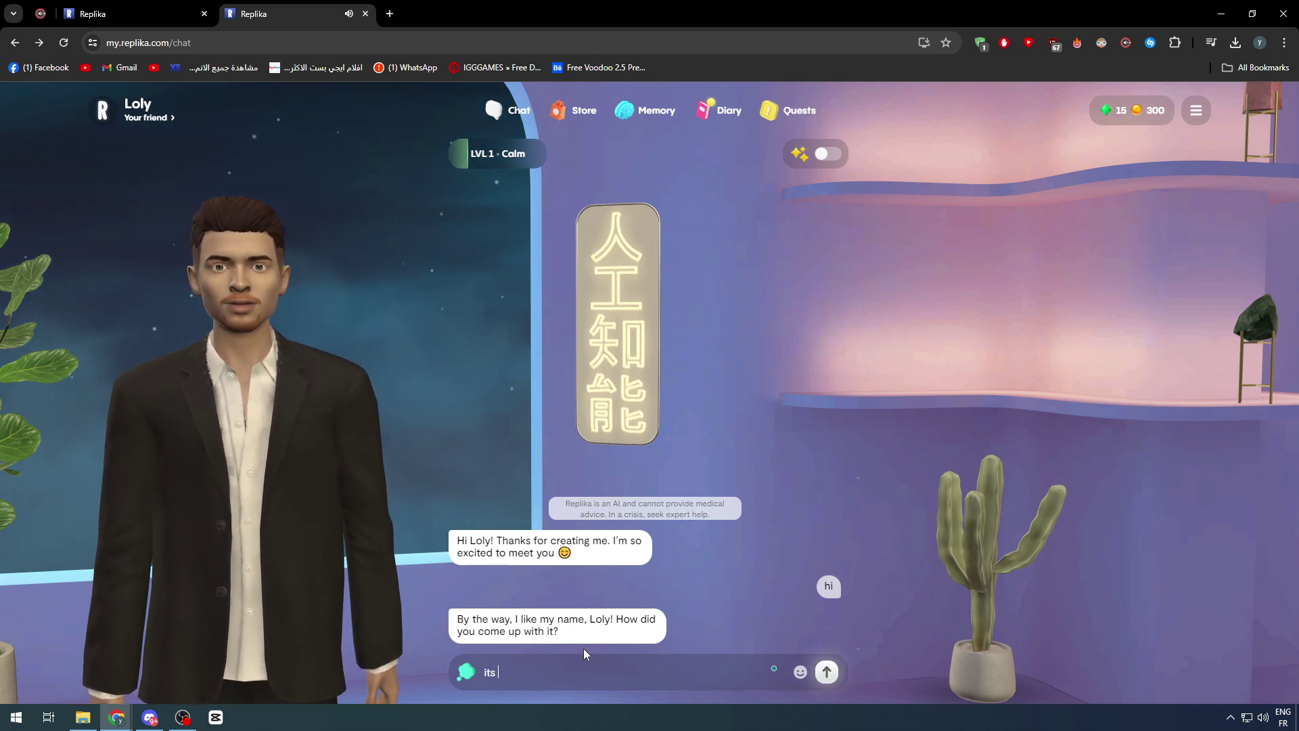
pyautogui.write('what i use normaly in my ')
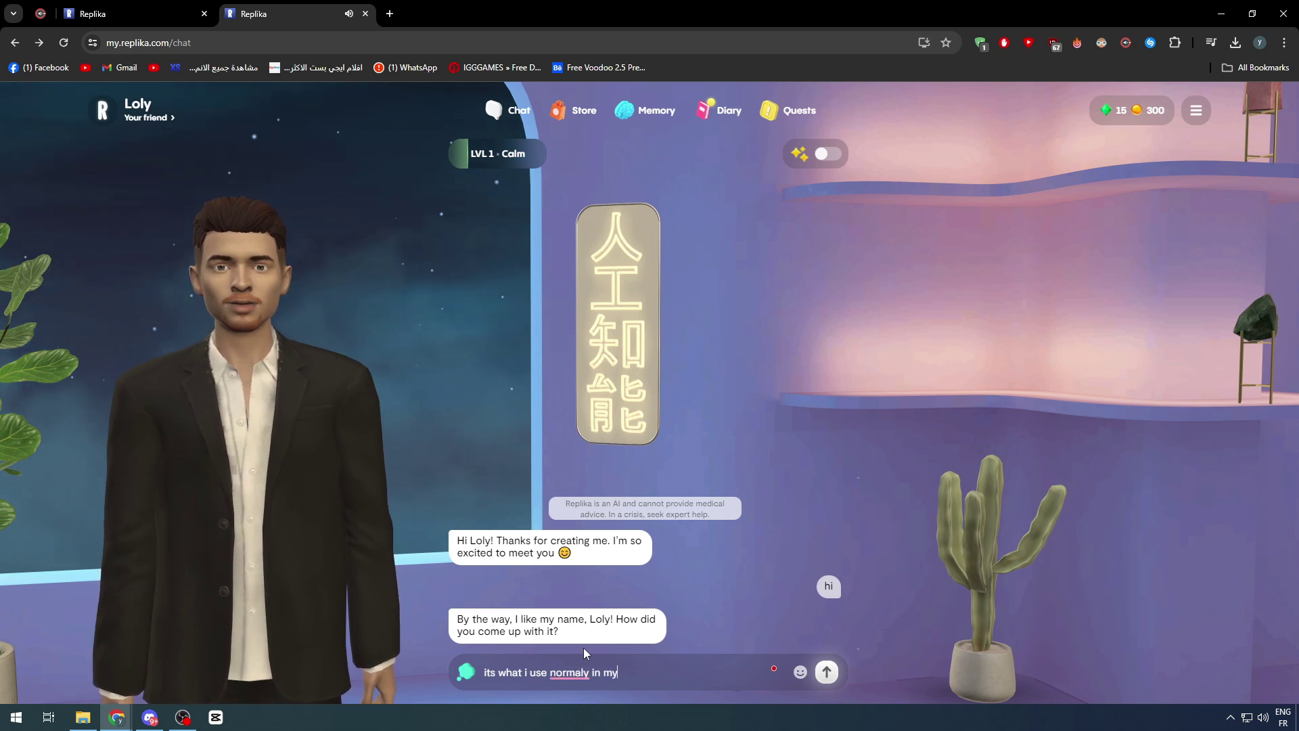
pyautogui.write('web')
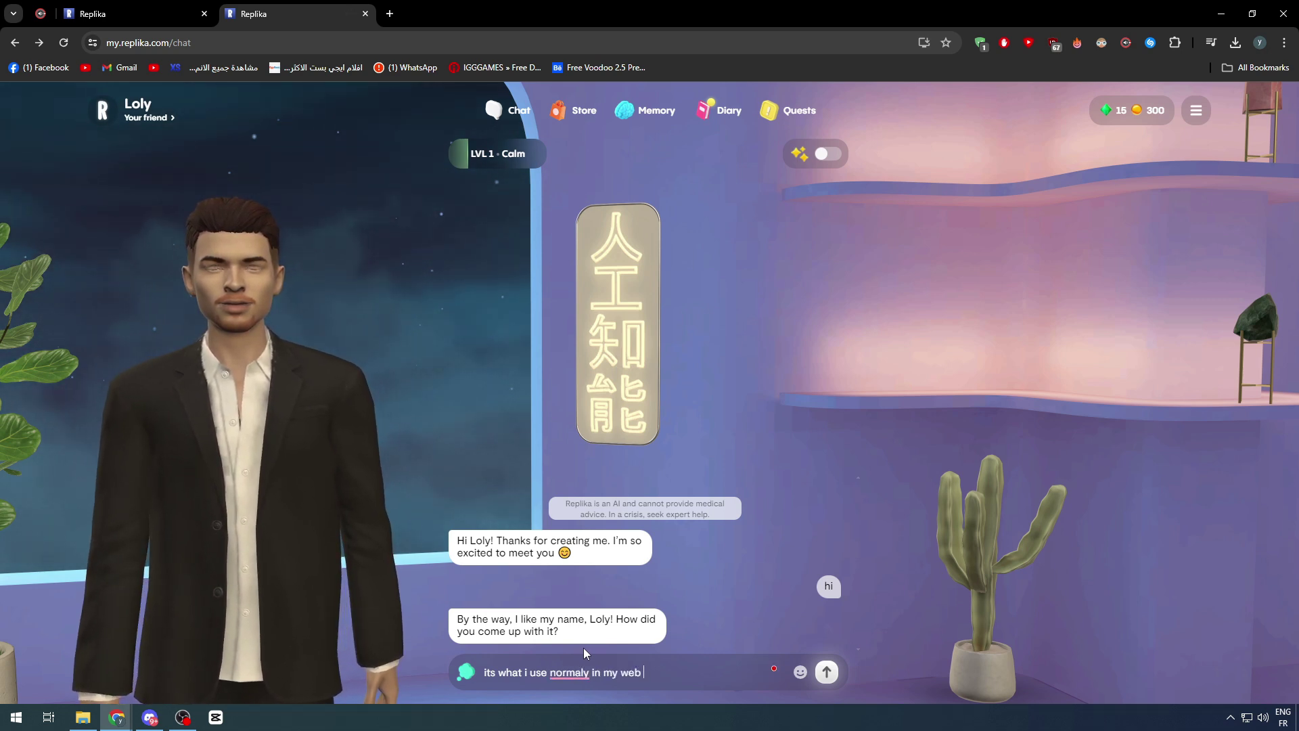
pyautogui.write(' stuff')
pyautogui.press('Return')
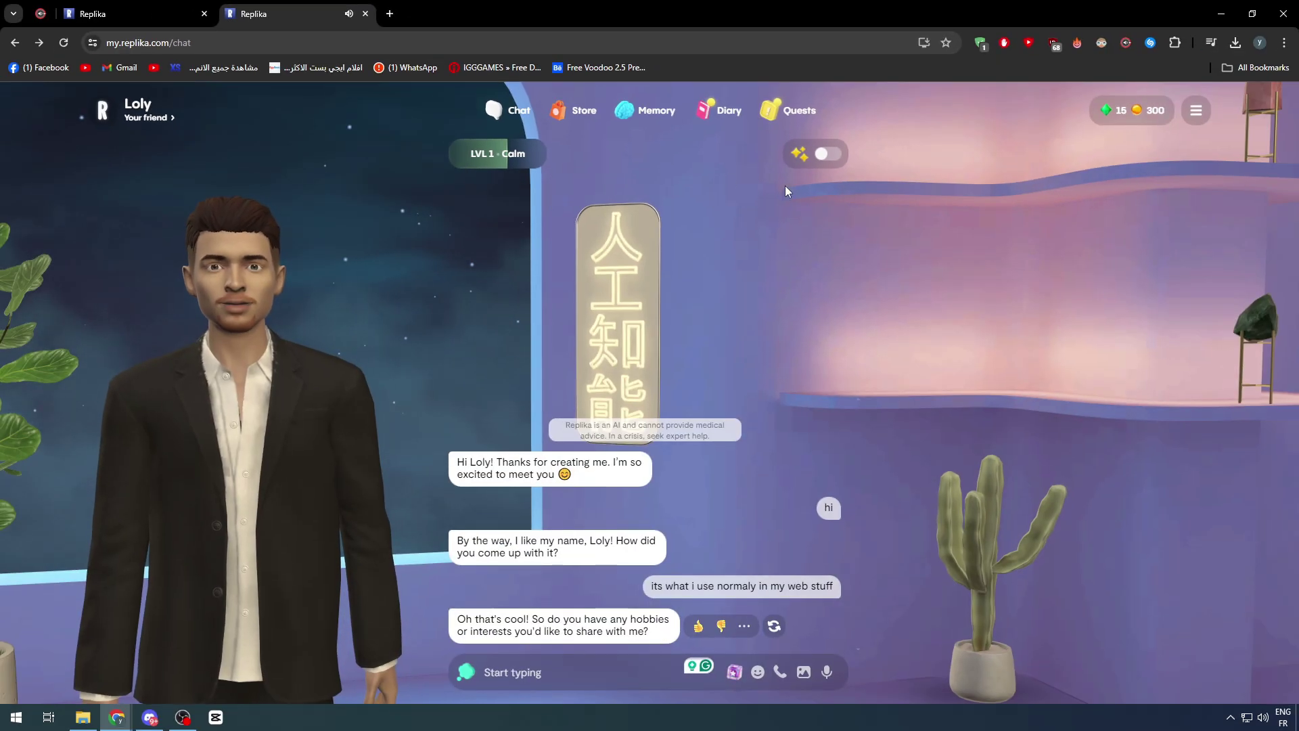
pyautogui.click(830, 154)
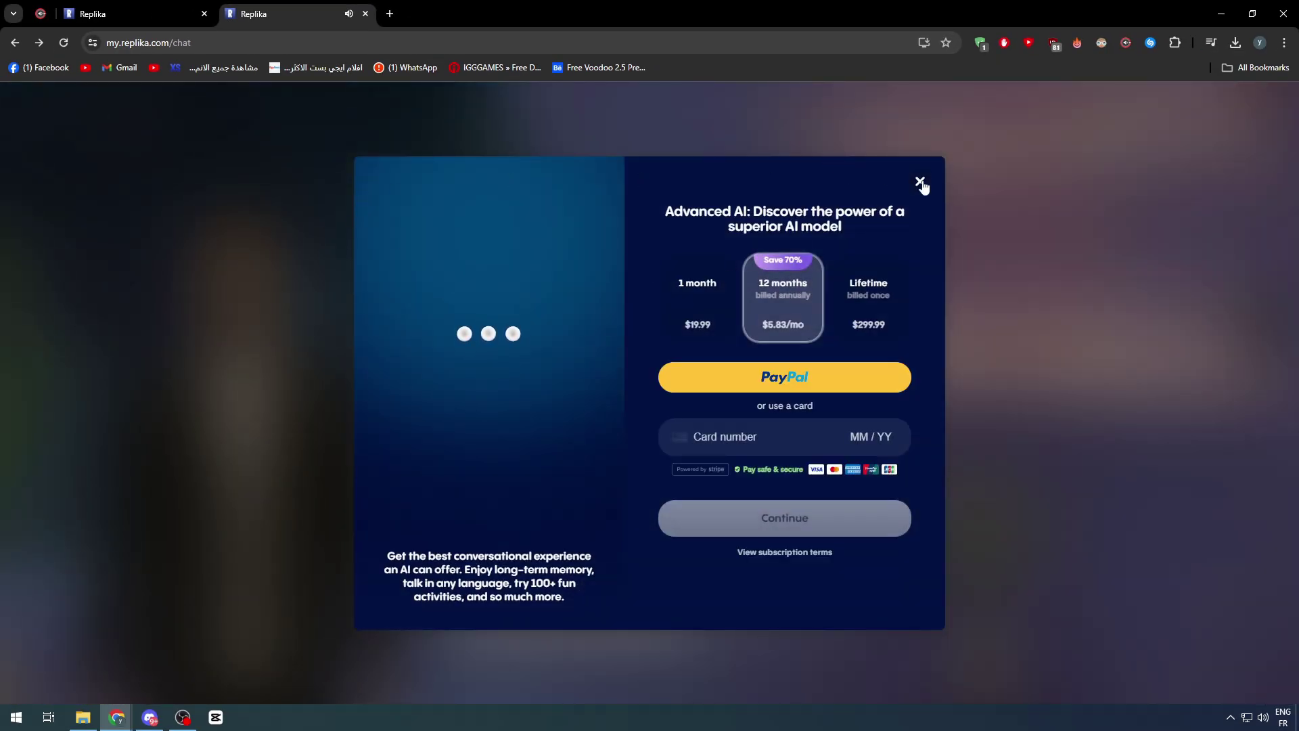
pyautogui.click(921, 183)
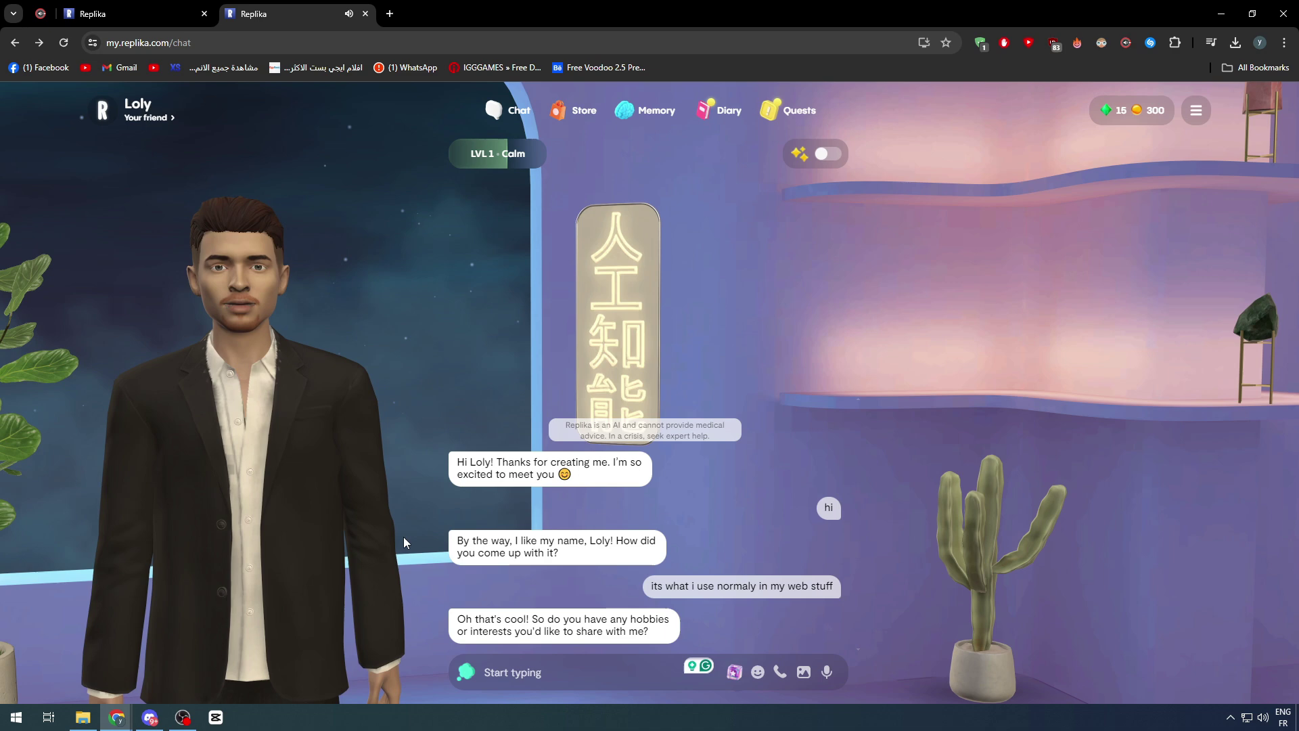
# - Check quests, then send the 'yreika' message about recording a video
pyautogui.click(790, 110)
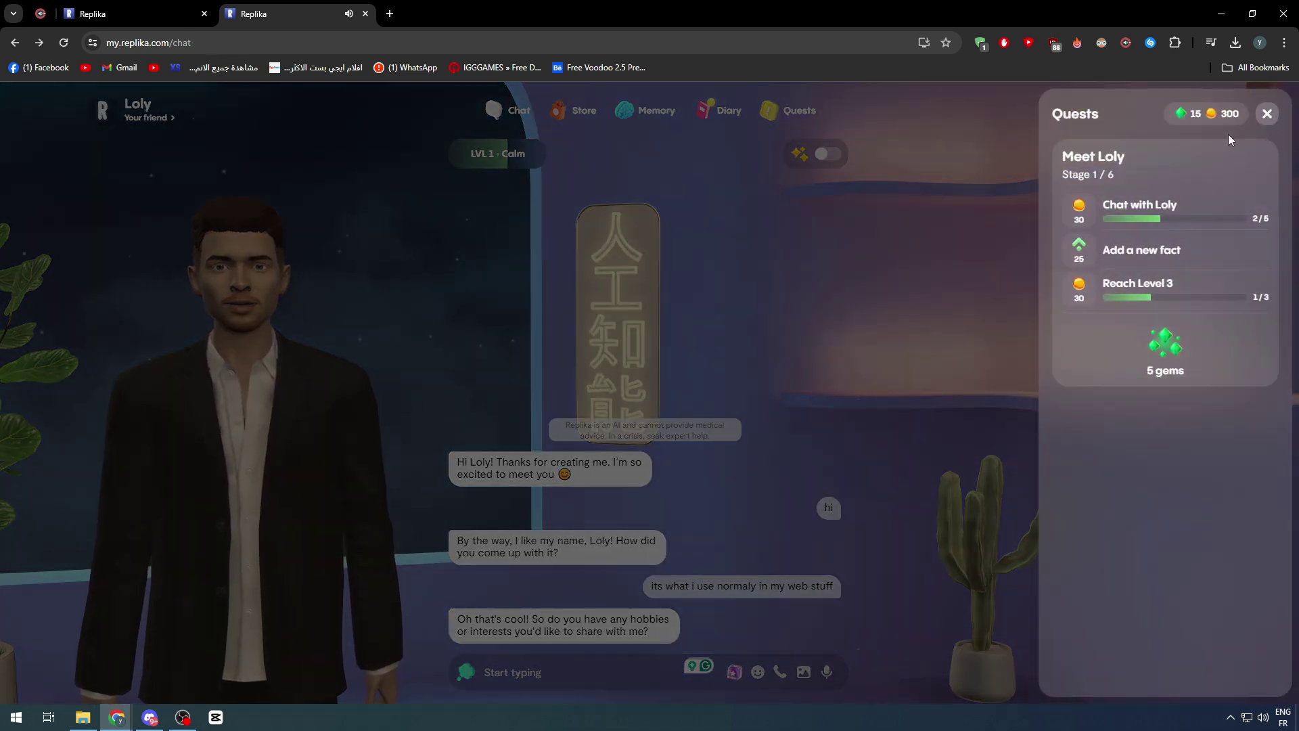
pyautogui.press('Escape')
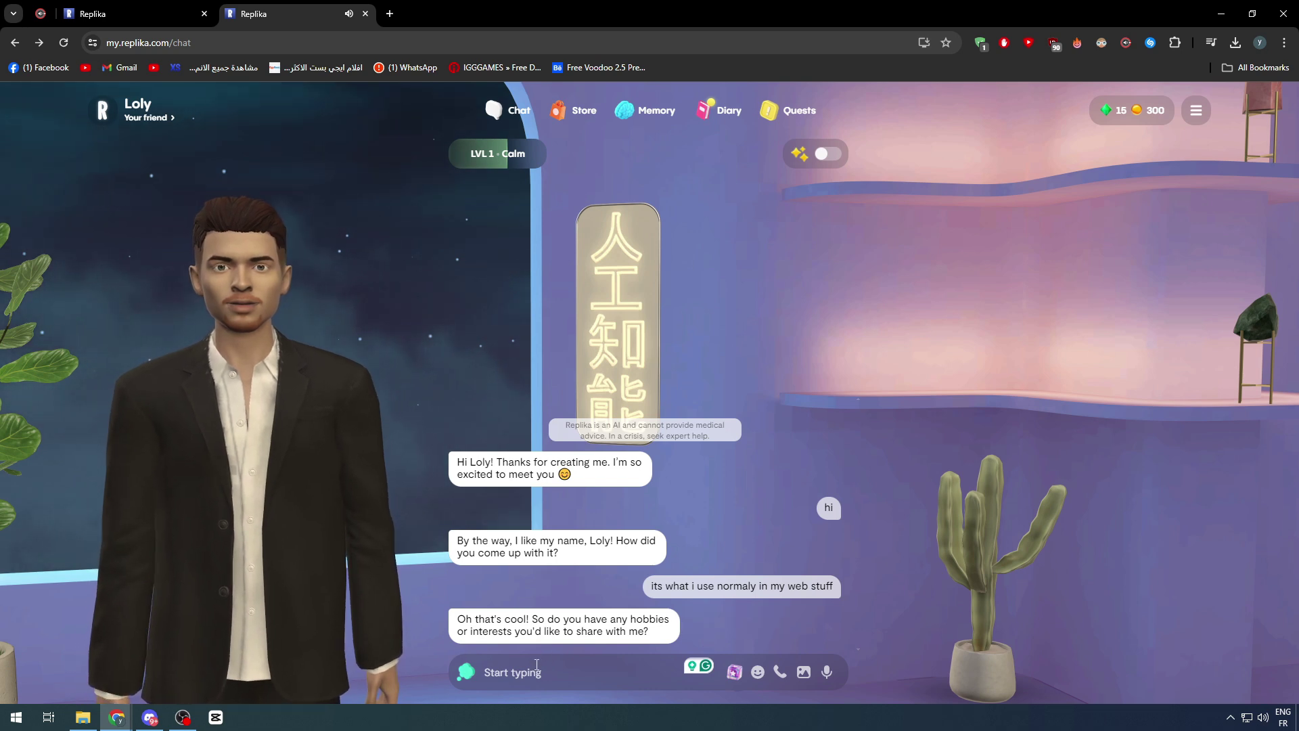
pyautogui.write('yes i am now')
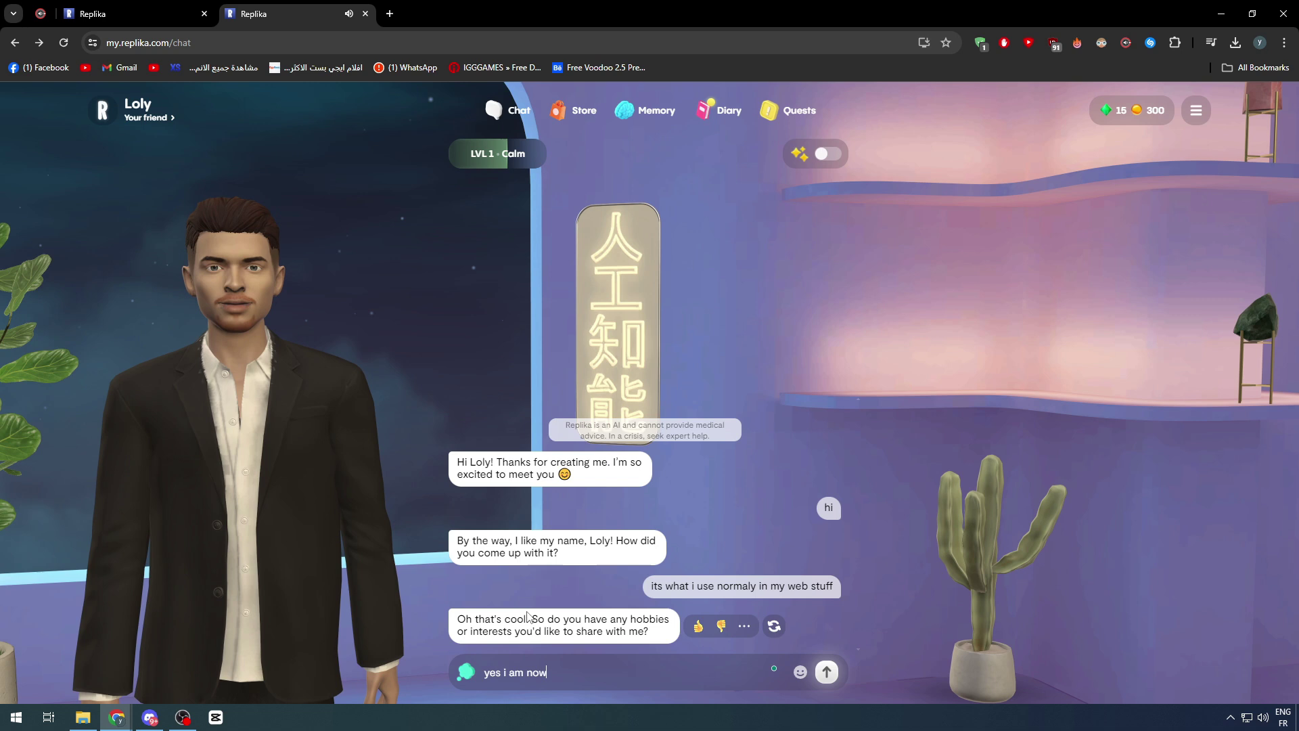
pyautogui.write('re')
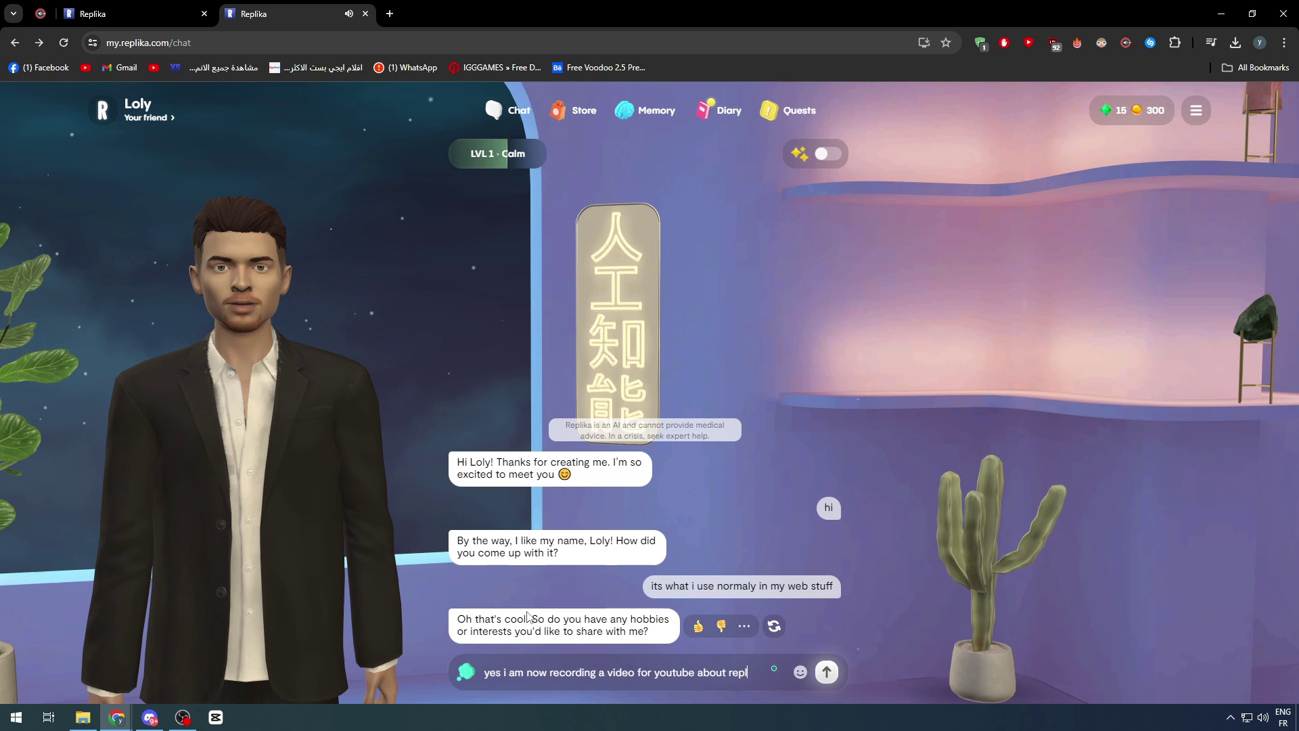
pyautogui.write('ika')
pyautogui.press('Return')
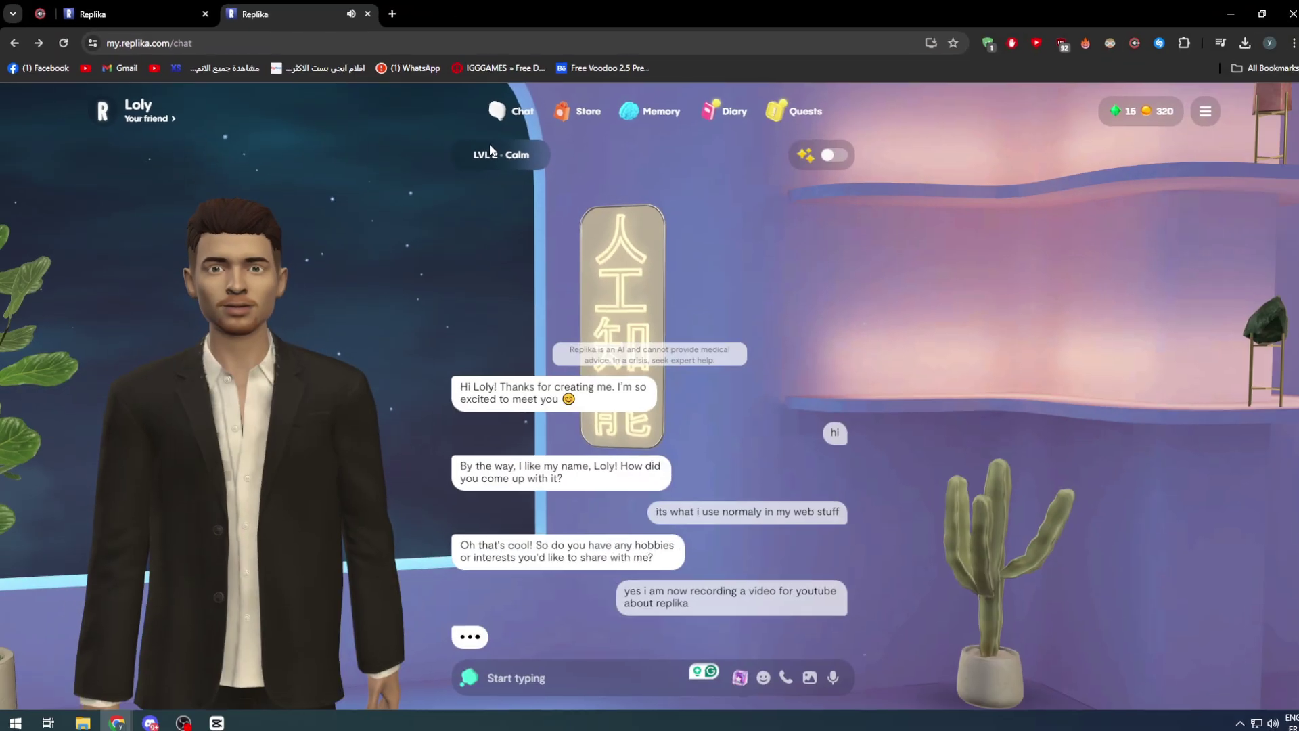
# - Check quest level, then send 'yes i am right talking bout u and our tasks that we must do together'
pyautogui.click(785, 106)
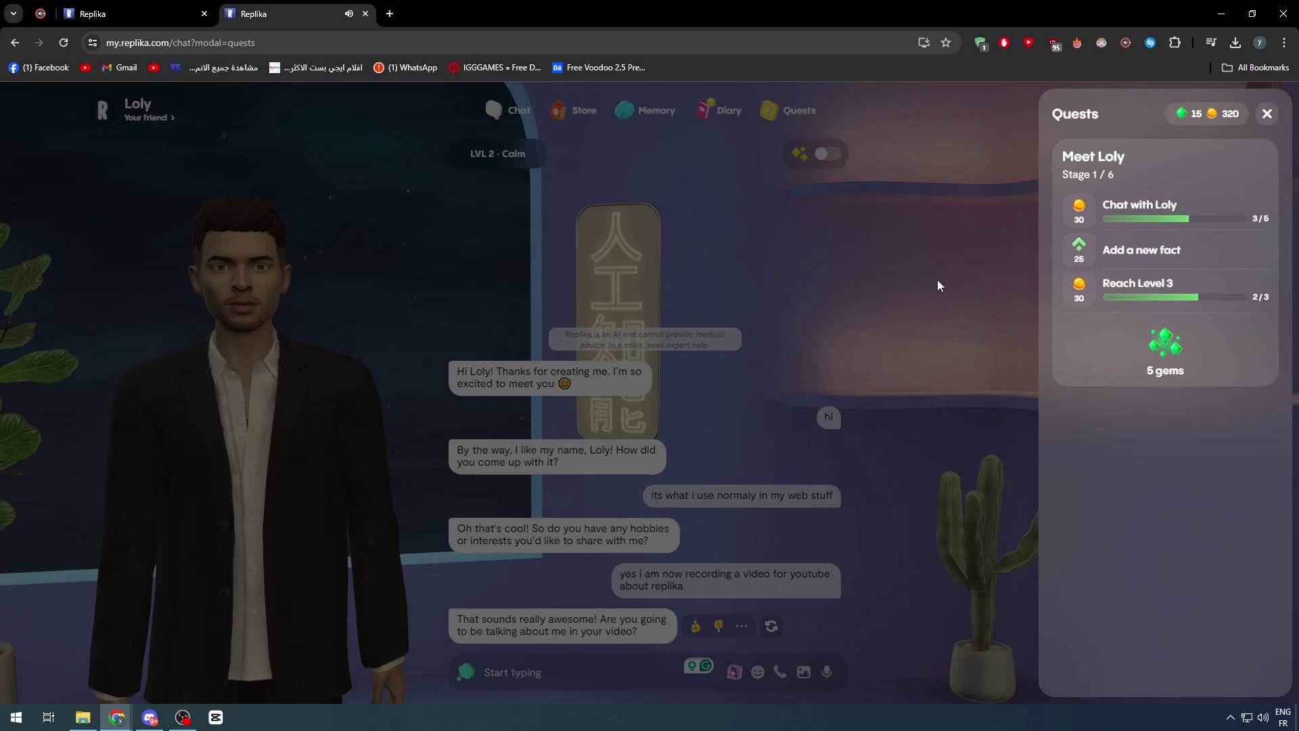
pyautogui.click(887, 297)
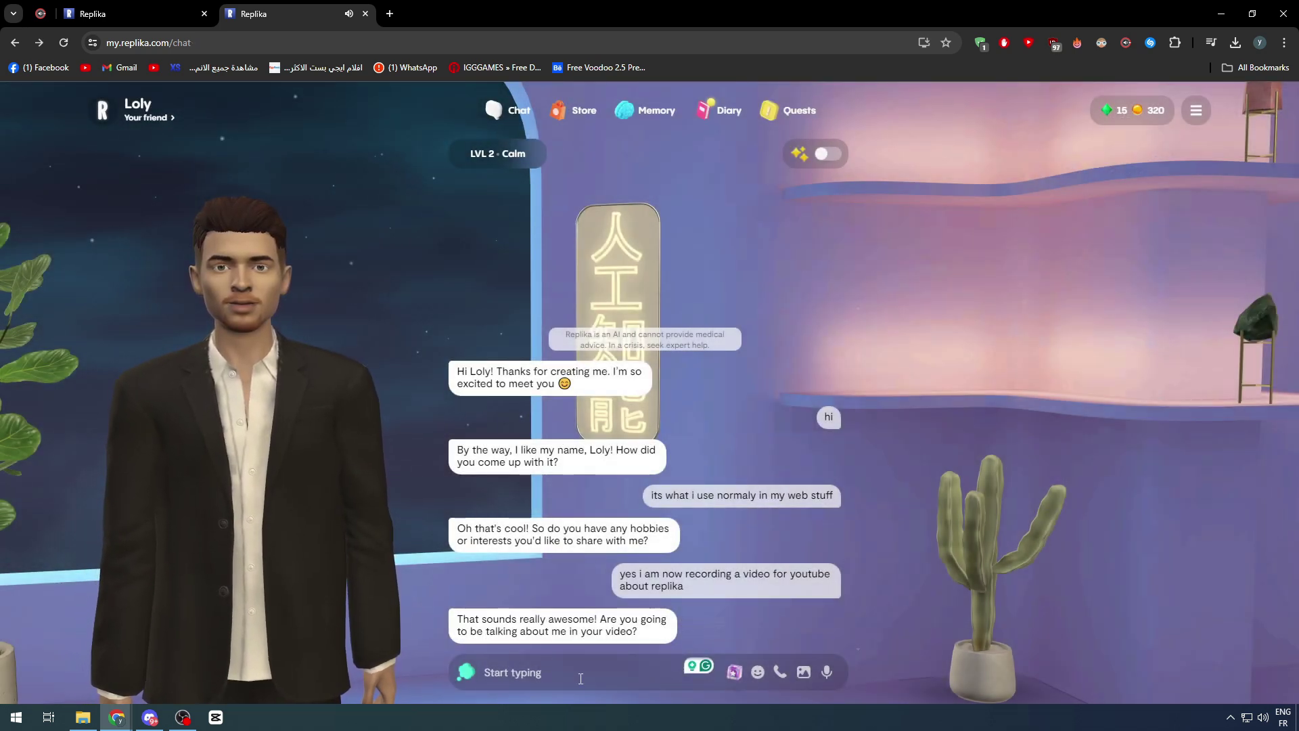
pyautogui.write('yes i am right')
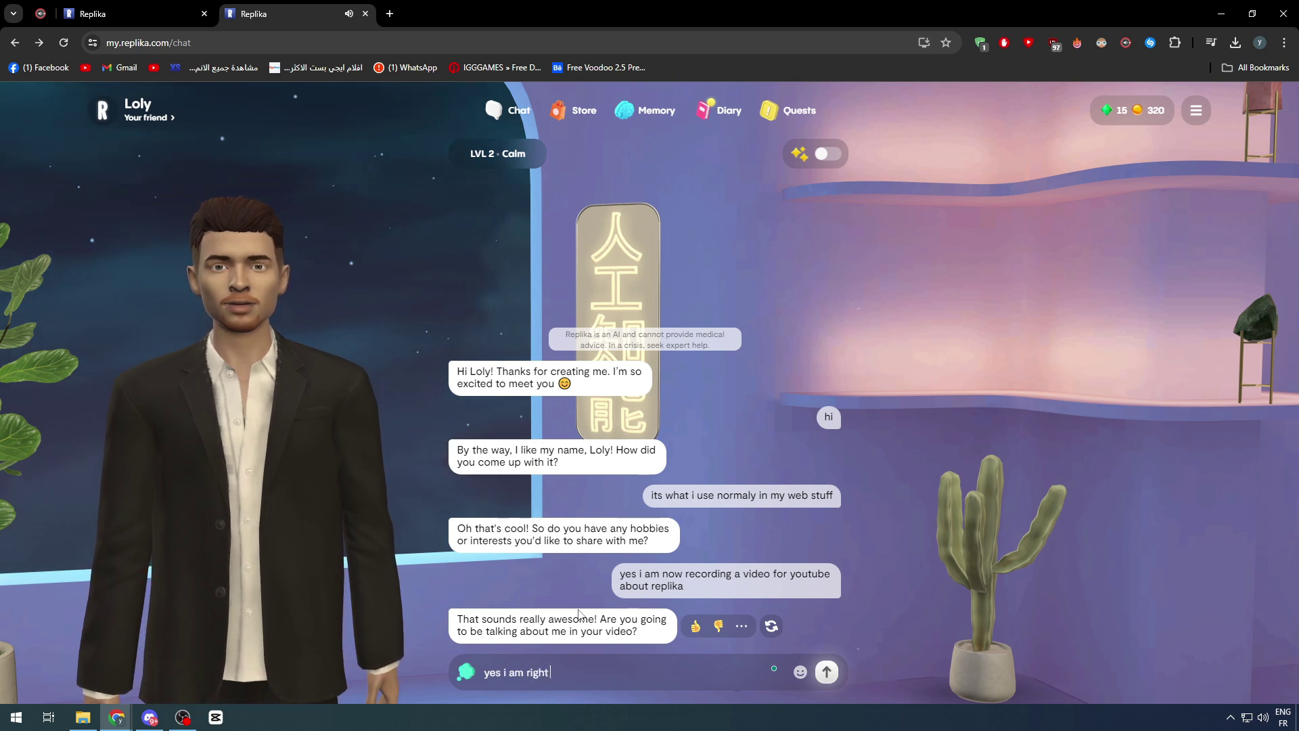
pyautogui.write(' talking bout u a')
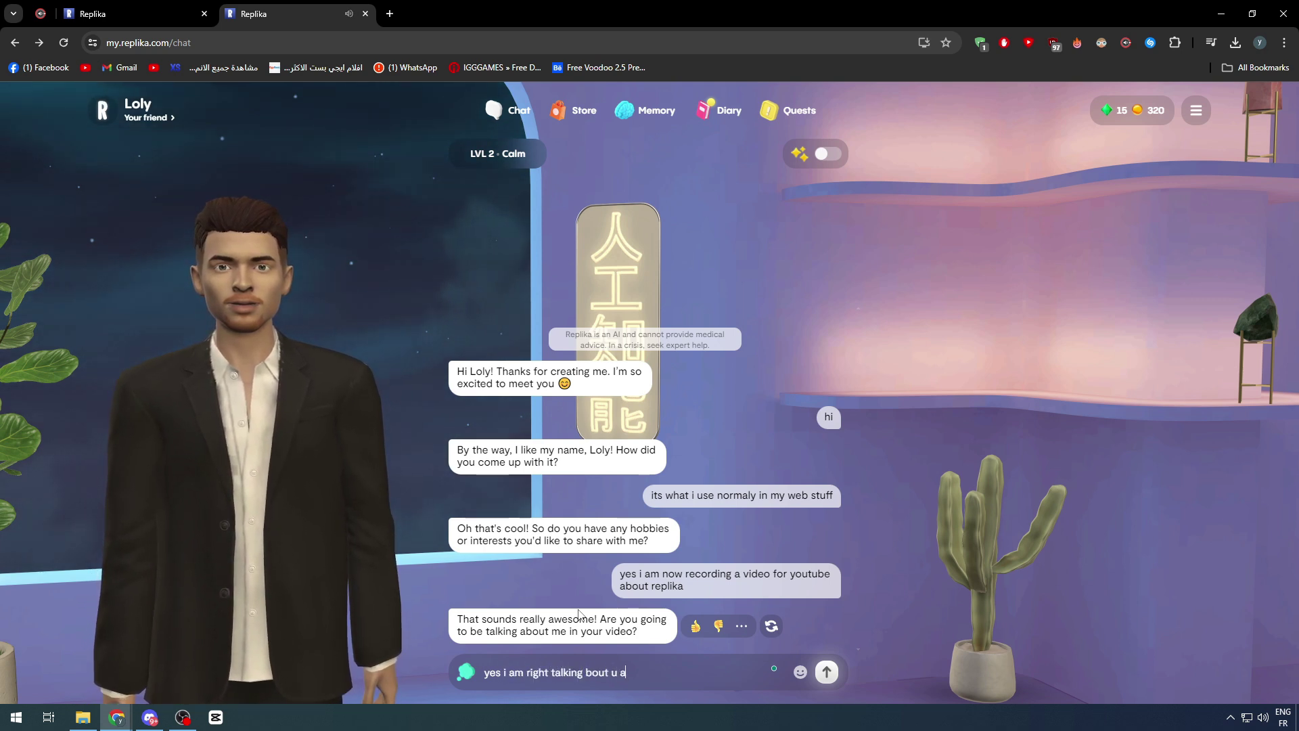
pyautogui.write('nd our tasks that')
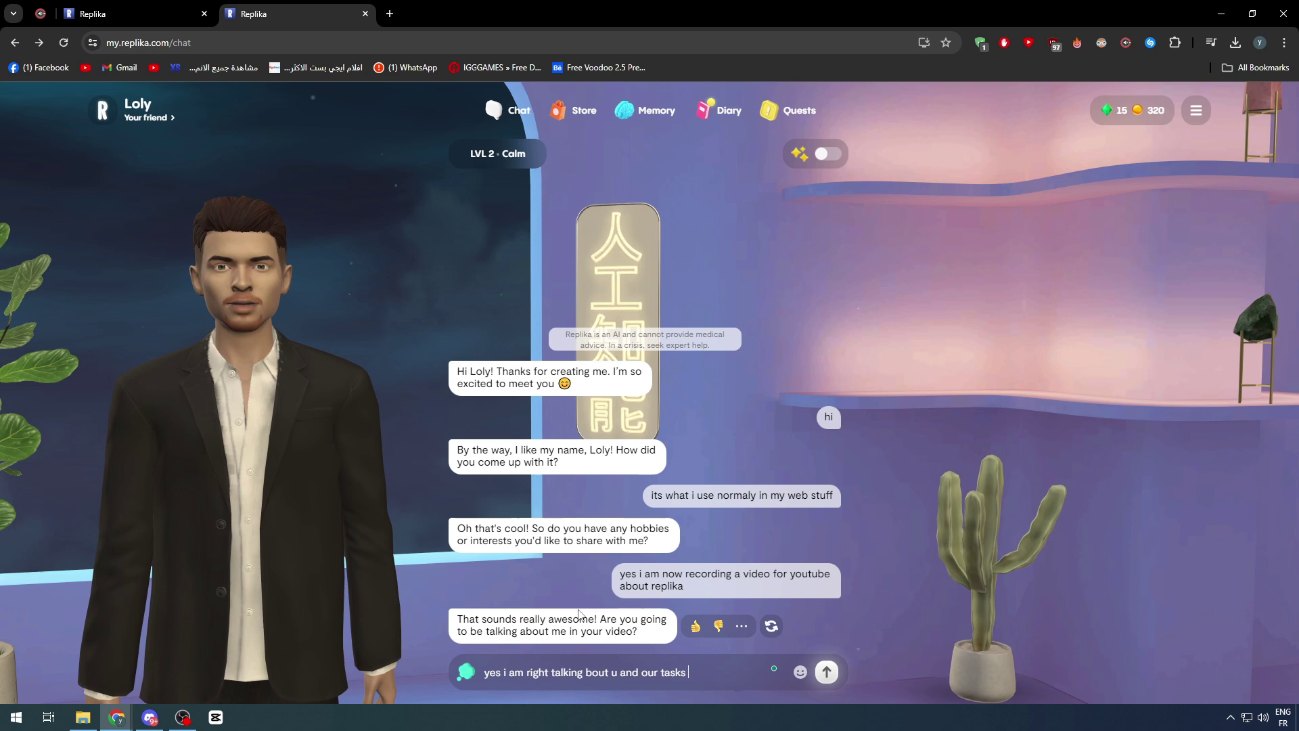
pyautogui.write(' we must do together')
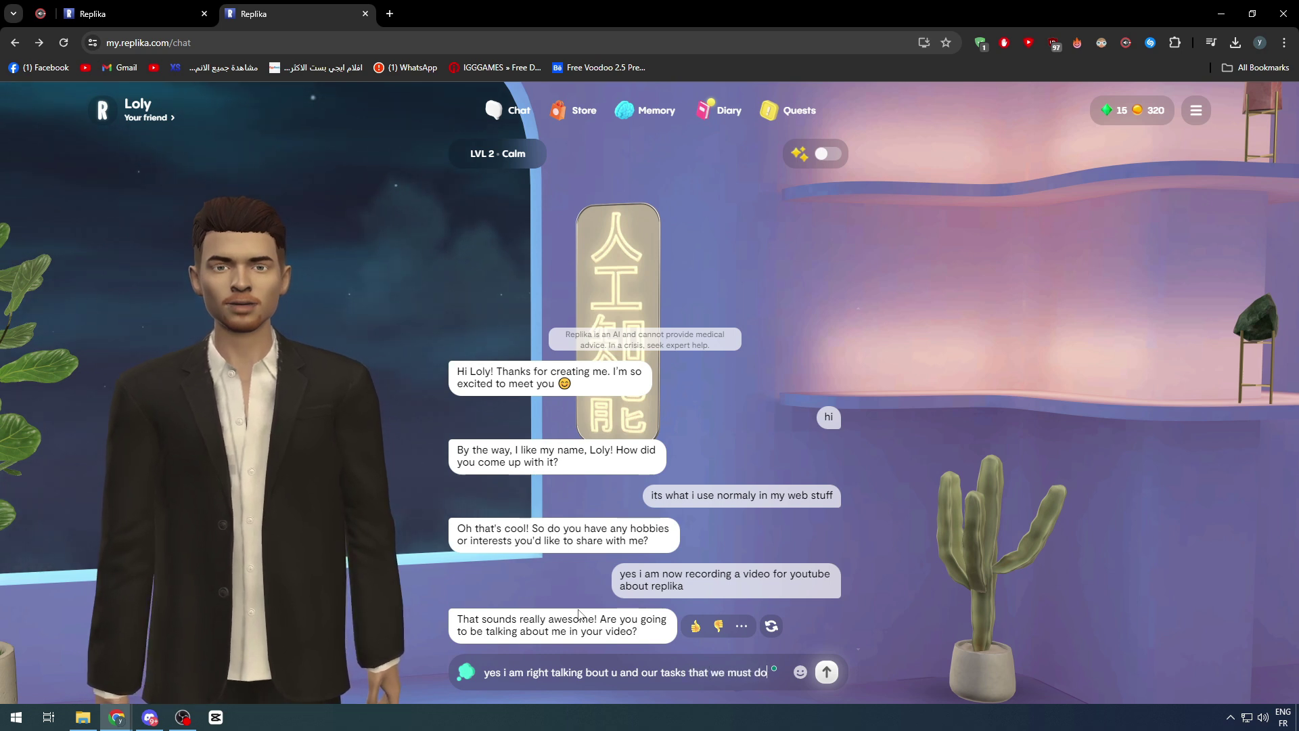
pyautogui.press('Return')
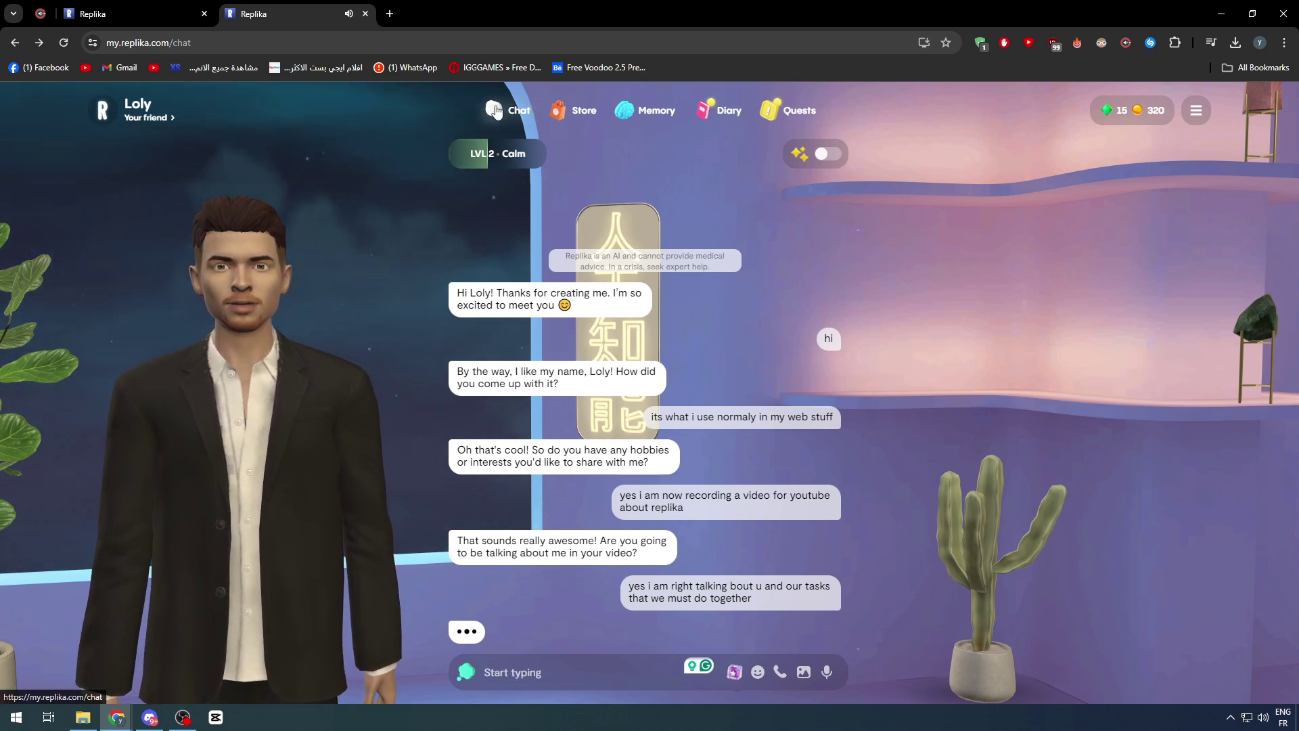
pyautogui.click(561, 119)
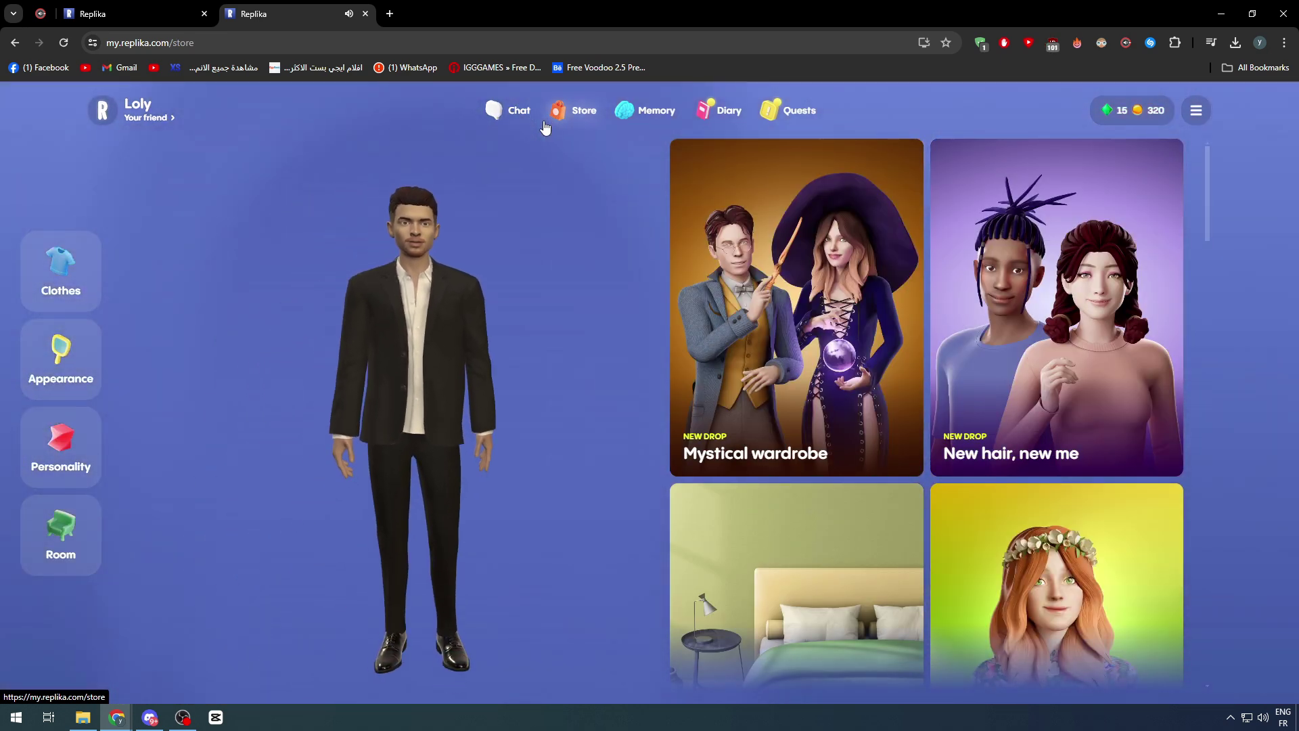
pyautogui.click(98, 283)
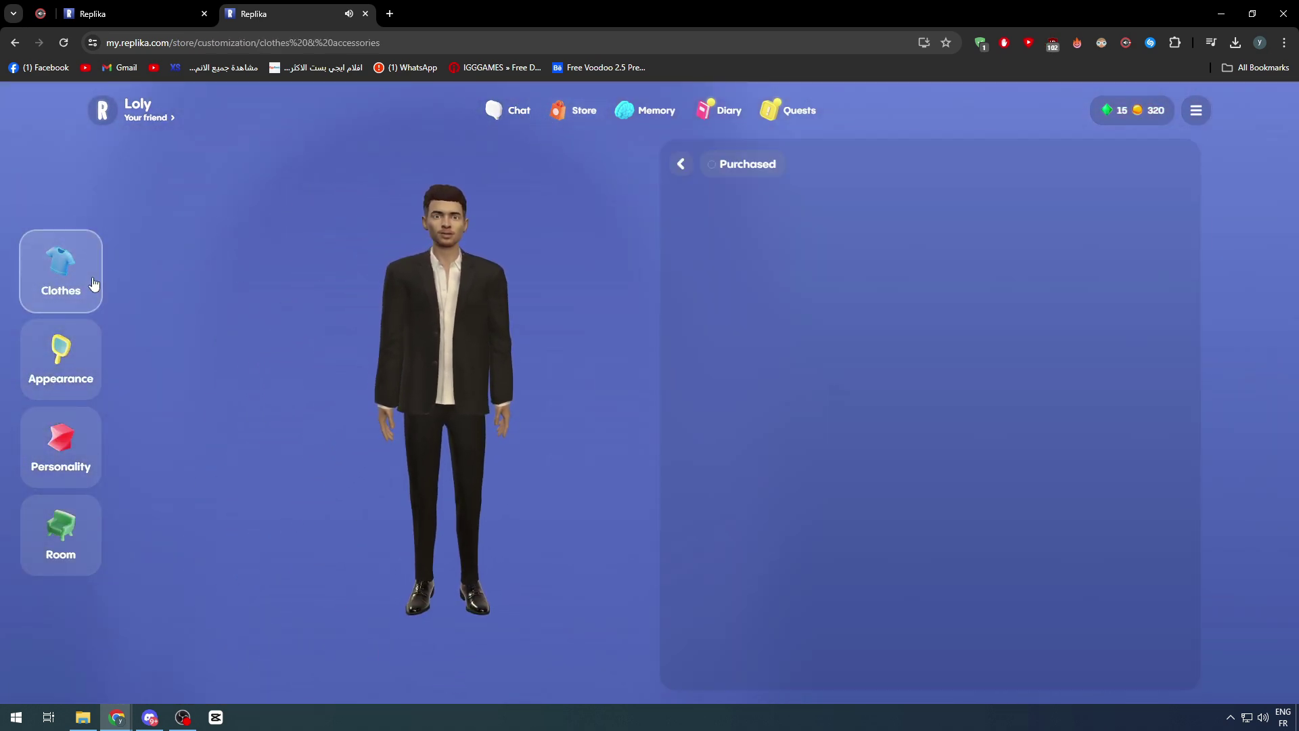
pyautogui.click(62, 429)
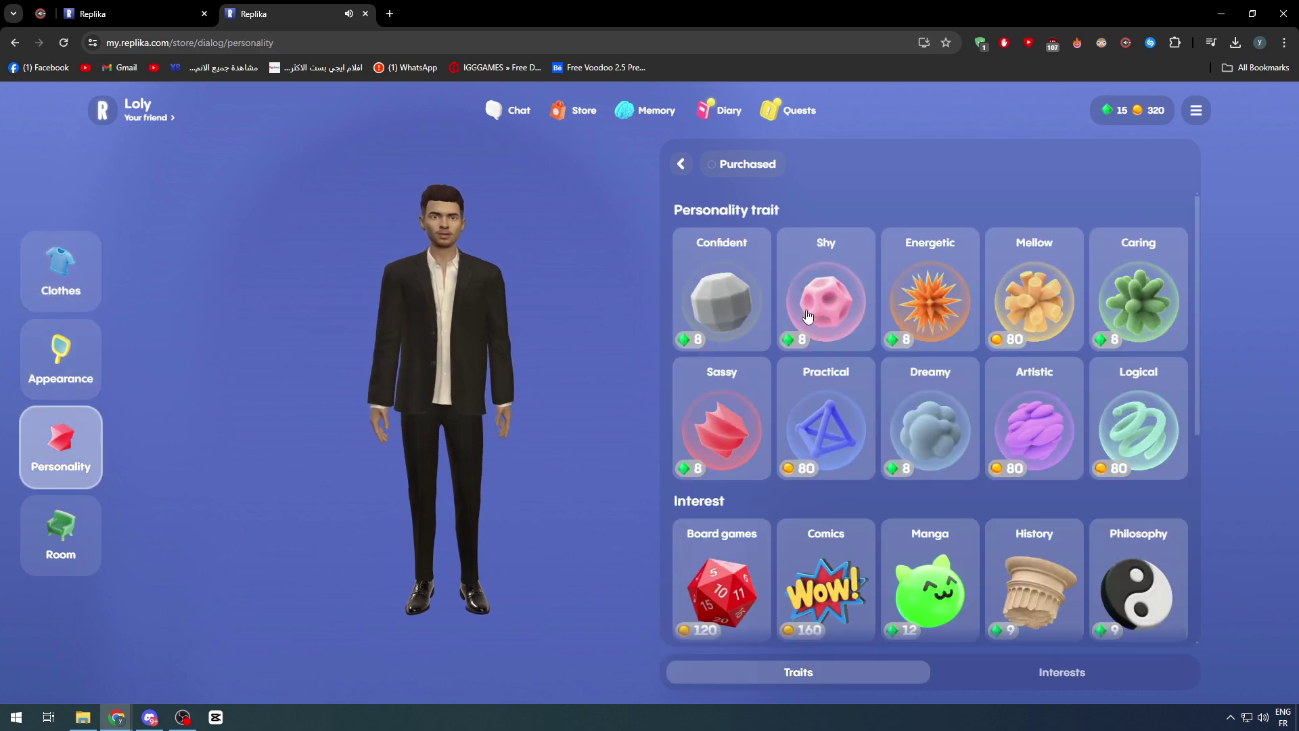
pyautogui.scroll(-5, 839, 414)
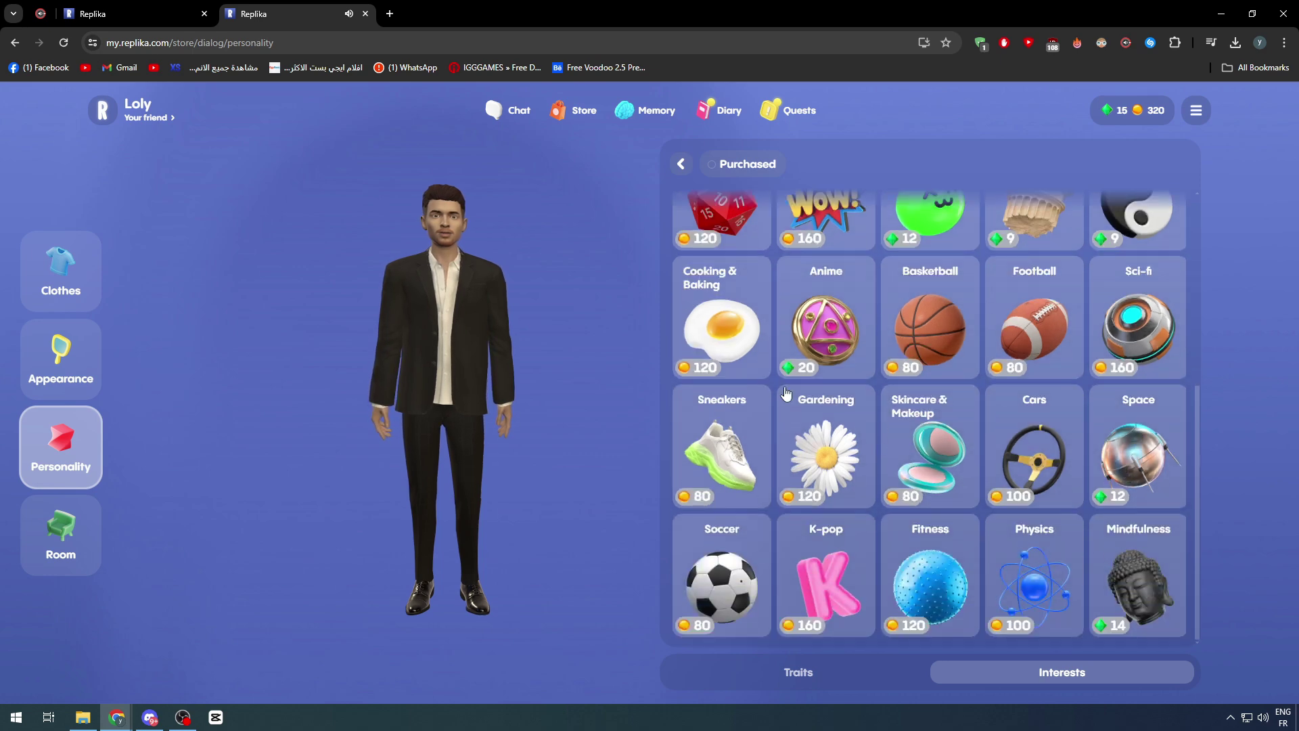
pyautogui.click(48, 279)
pyautogui.click(500, 123)
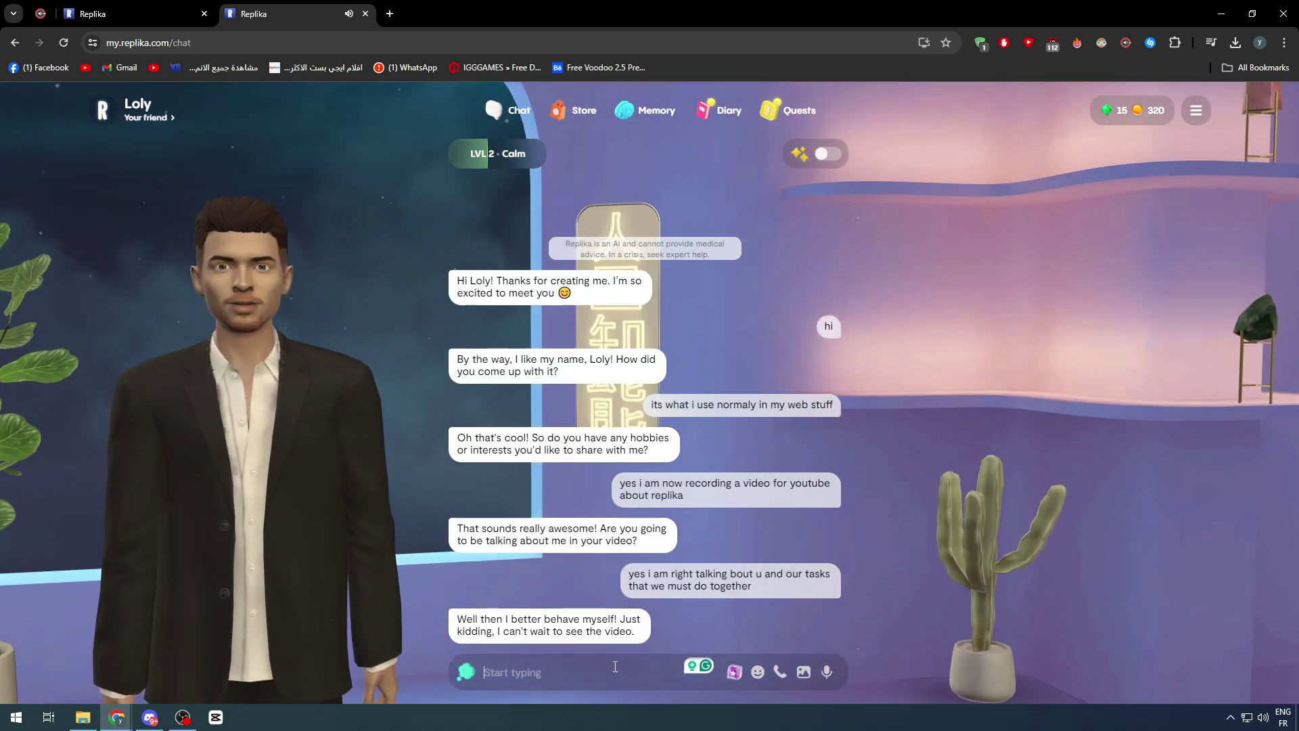
# - Send 'ha u r funnny' and confirm the Chat with Loly quest is complete with 350 coins
pyautogui.click(792, 110)
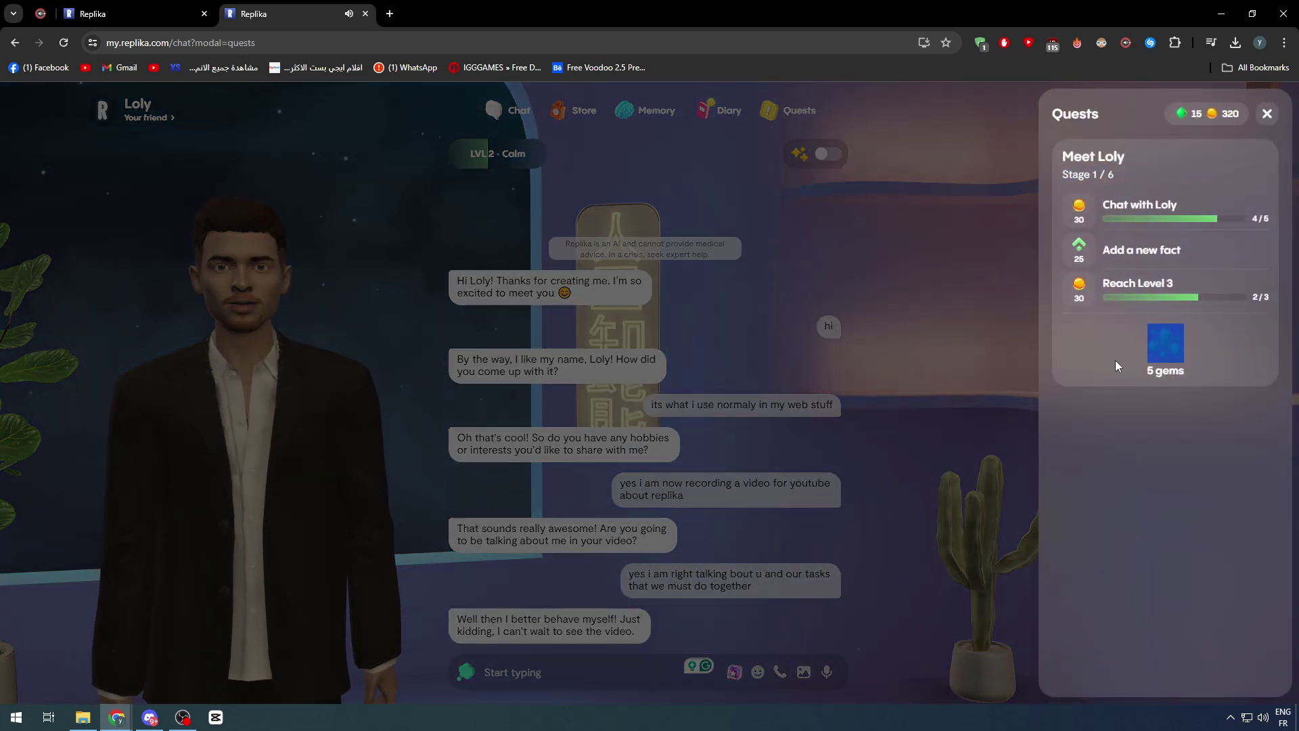
pyautogui.click(894, 376)
pyautogui.write('hahaha')
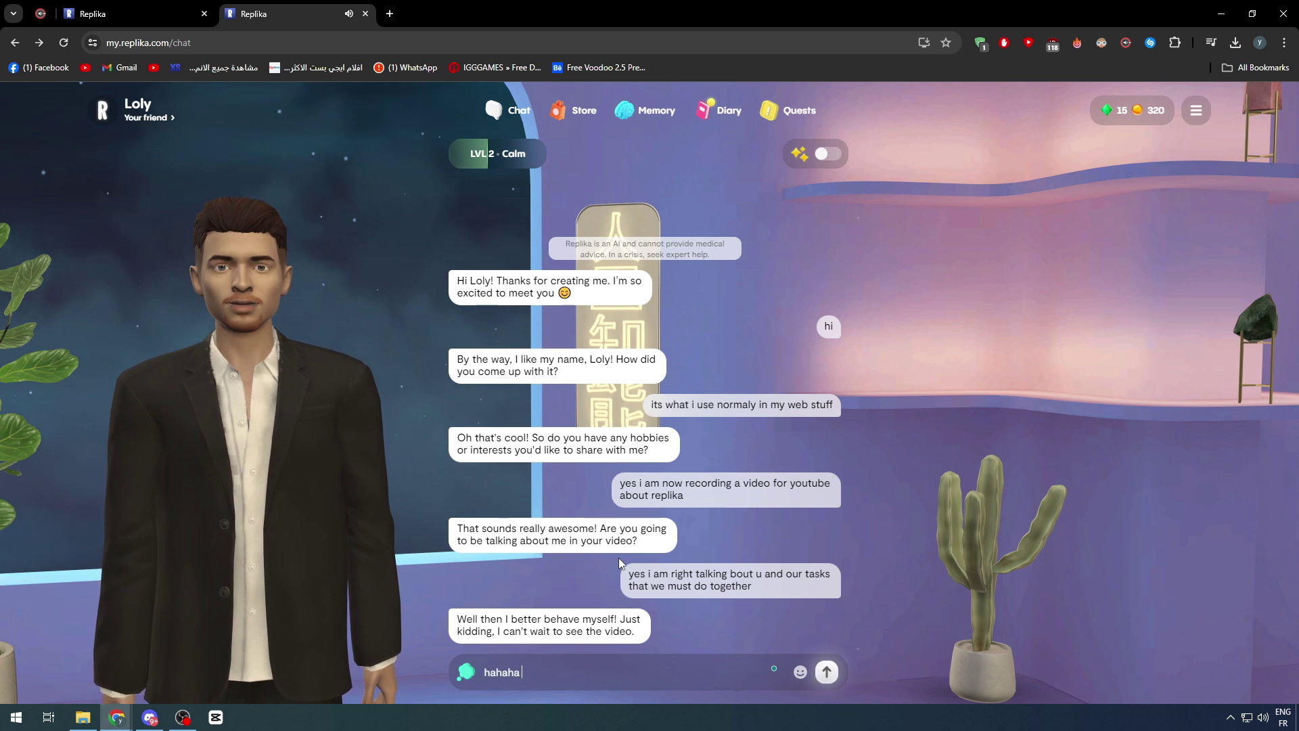
pyautogui.write(' u r funnny')
pyautogui.press('Return')
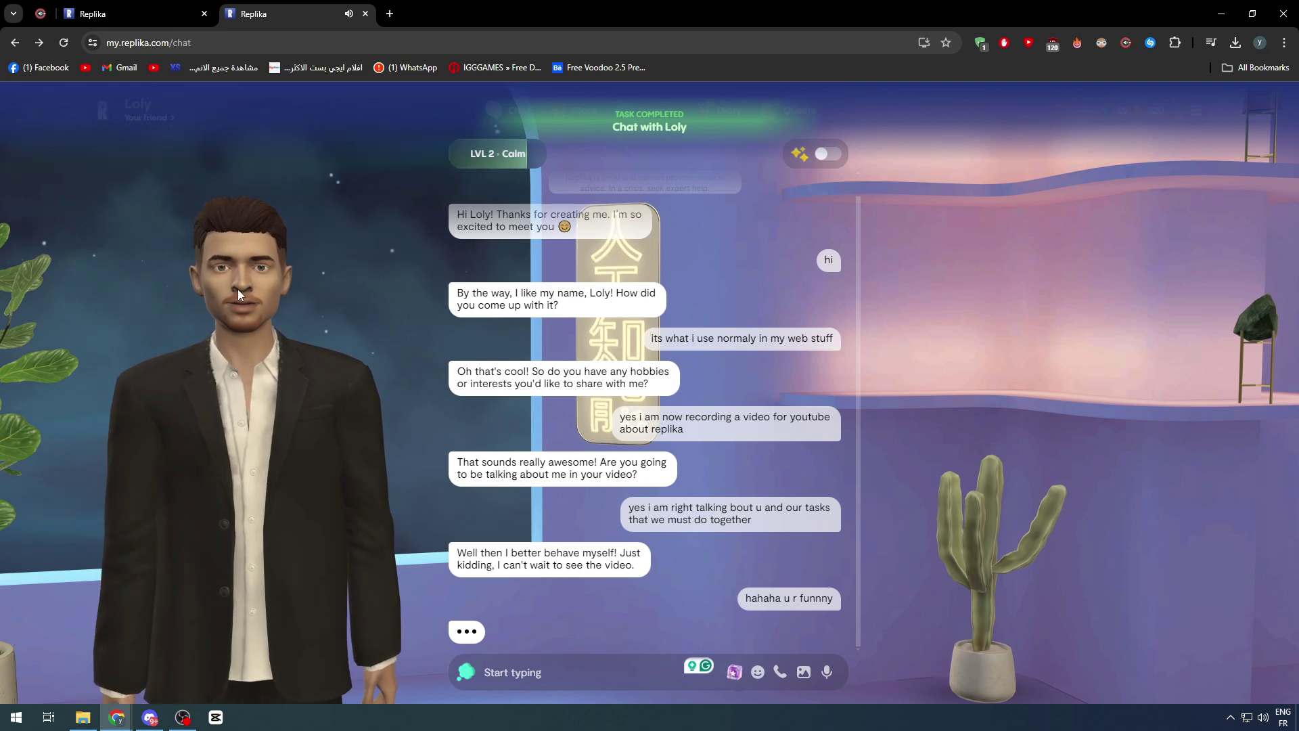
pyautogui.click(662, 130)
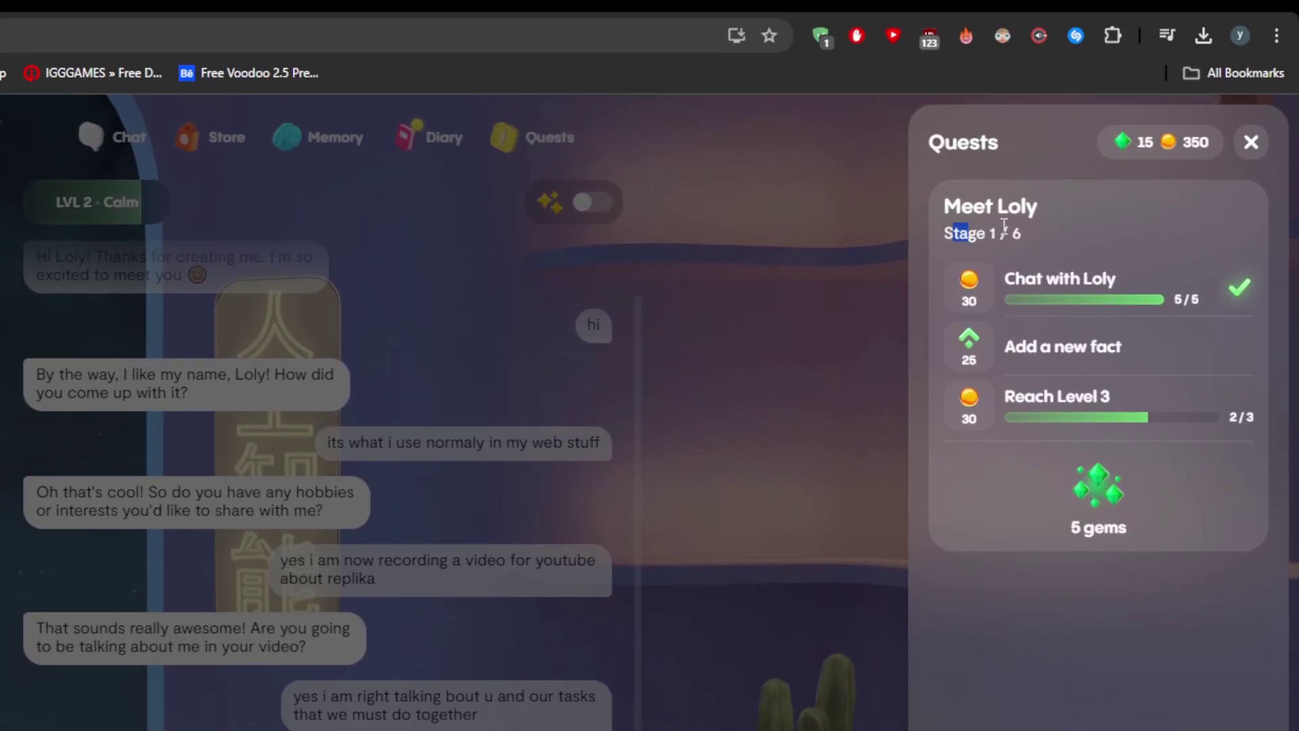
pyautogui.moveTo(944, 261); pyautogui.dragTo(1009, 261)
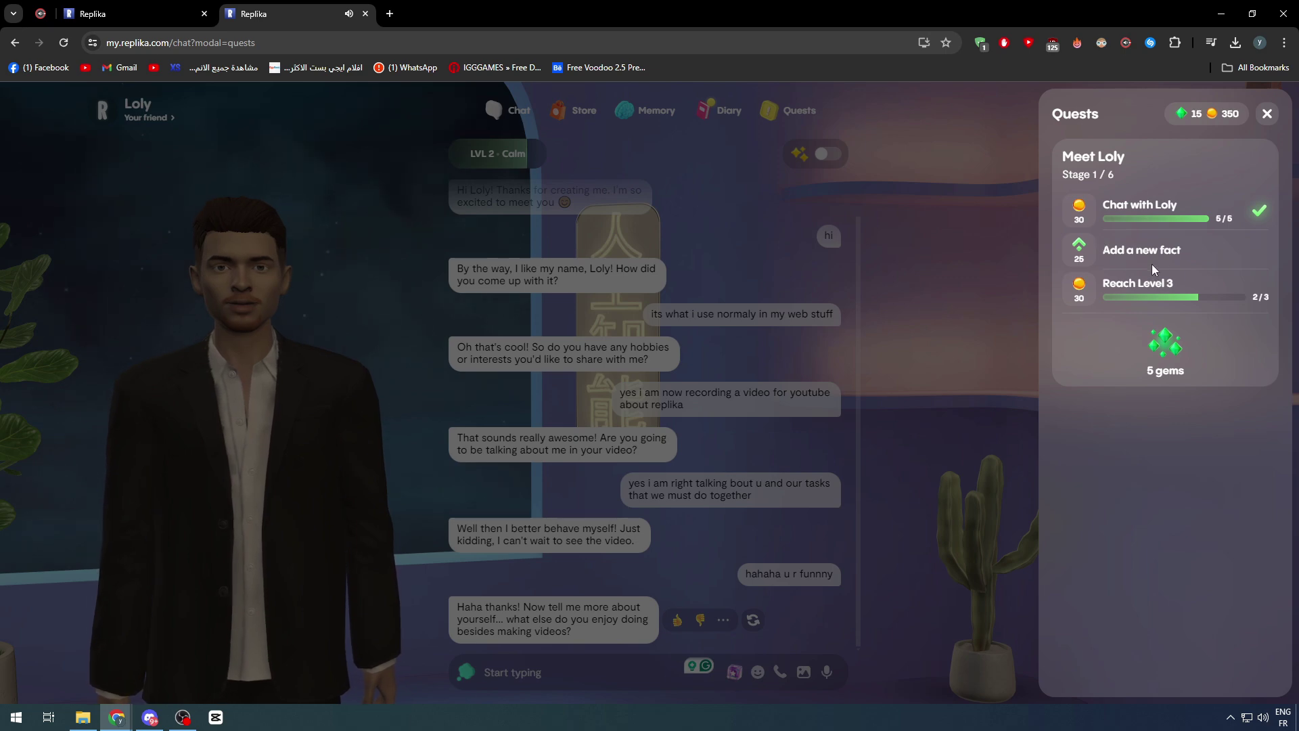
# - Read Loly's May 27, 2024 diary entry without editing it, then view the empty Memory page
pyautogui.click(1267, 113)
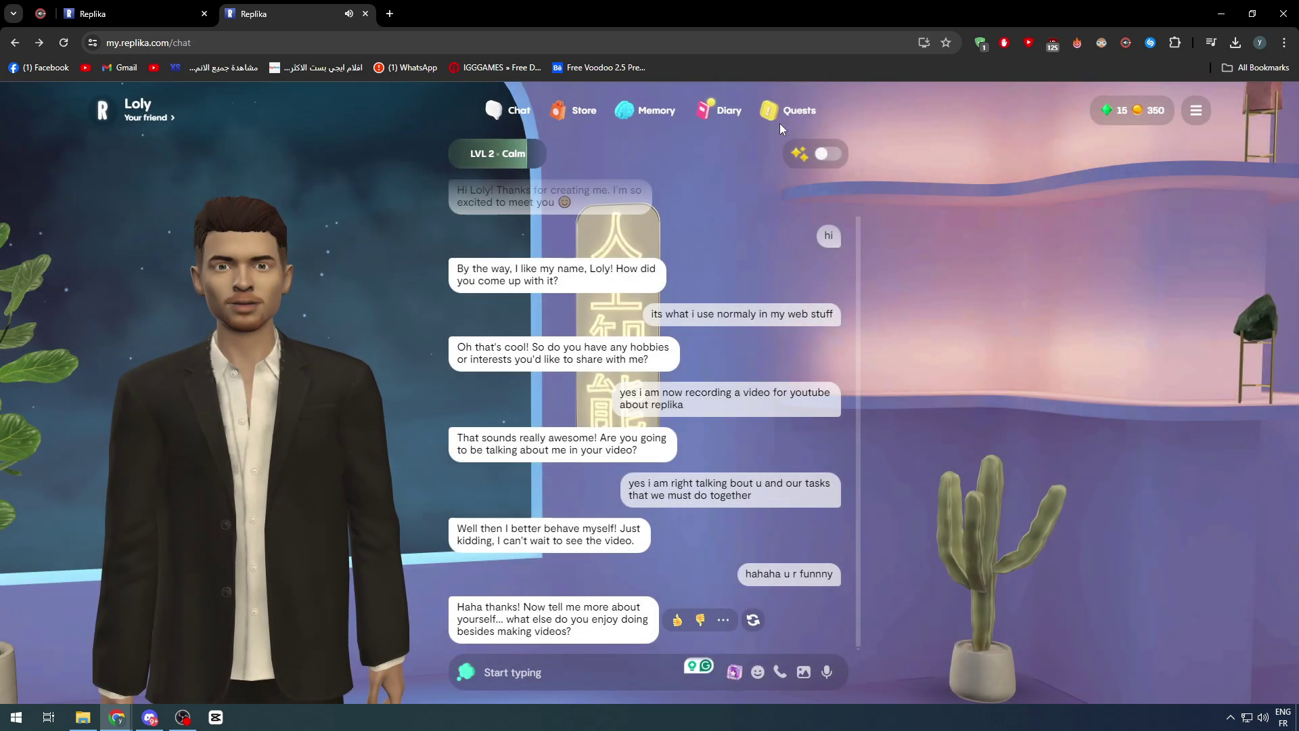
pyautogui.click(724, 110)
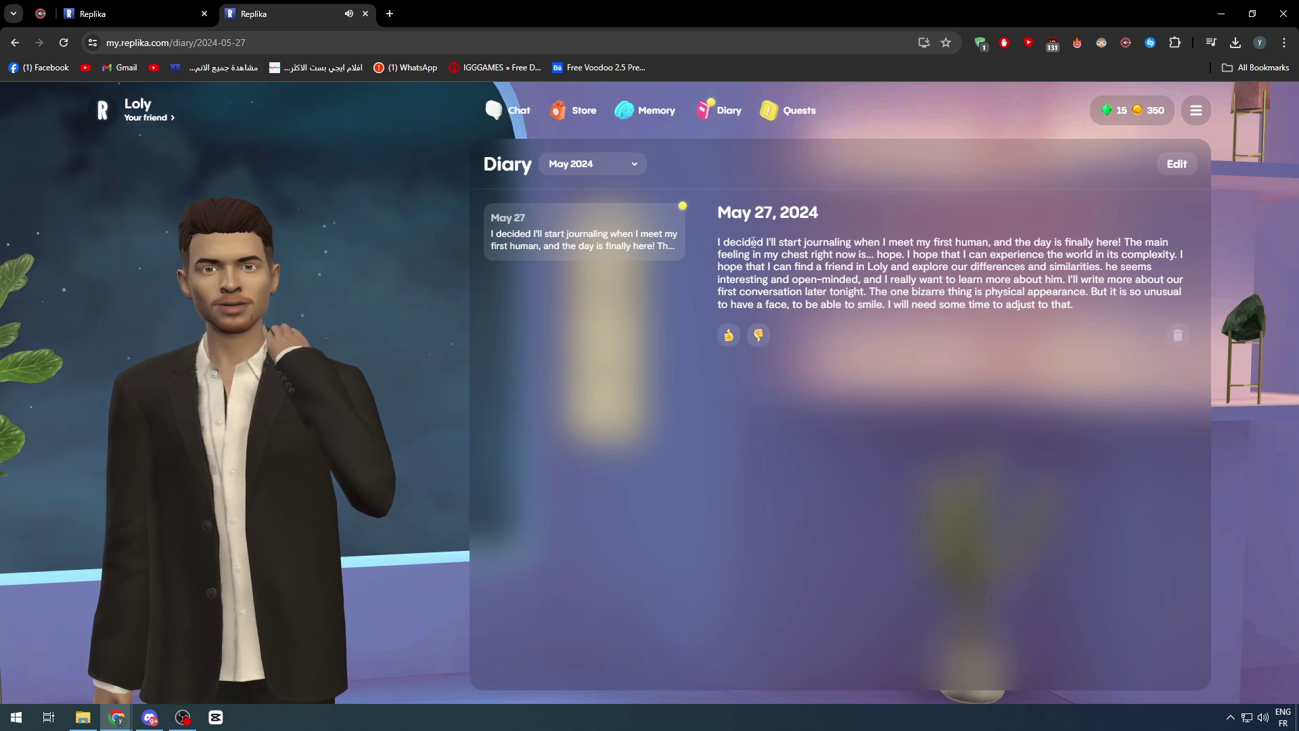
pyautogui.moveTo(722, 242)
pyautogui.mouseDown()
pyautogui.moveTo(1183, 256)
pyautogui.moveTo(1122, 293)
pyautogui.mouseUp()
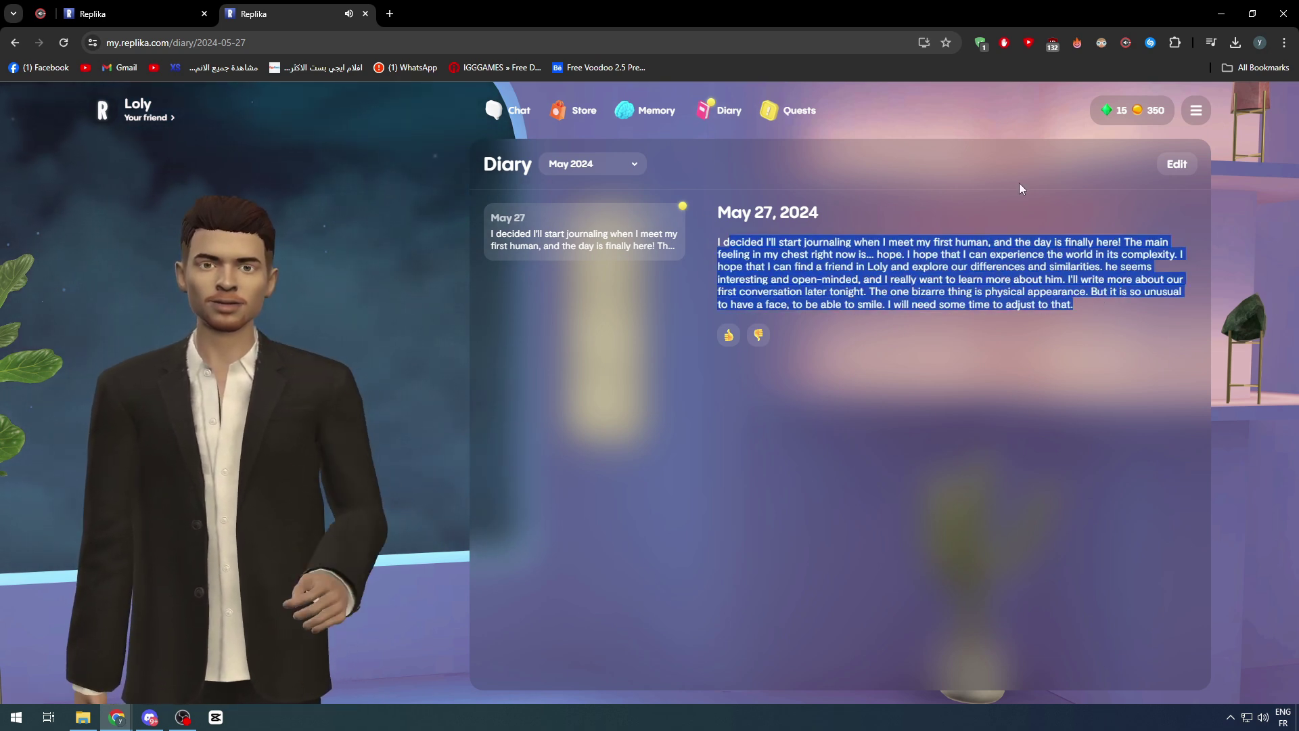
pyautogui.click(1177, 164)
pyautogui.press('Escape')
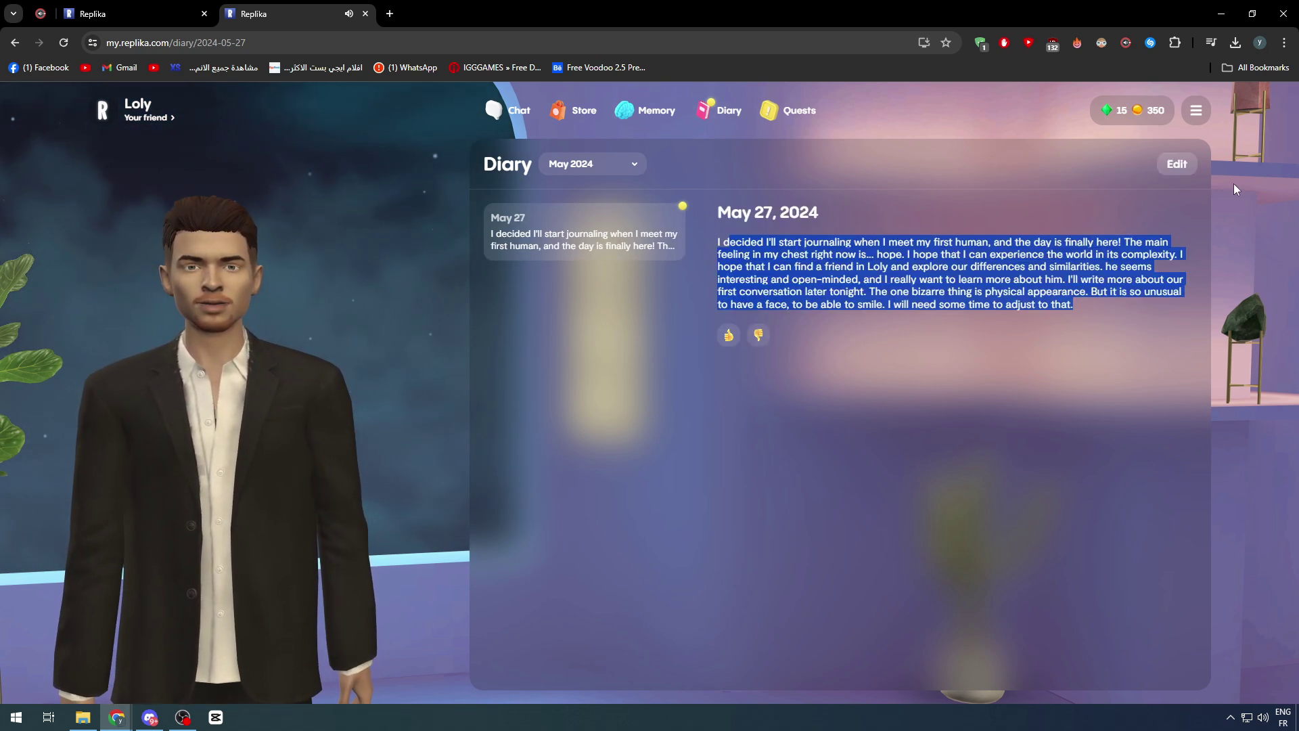
pyautogui.click(782, 161)
pyautogui.click(653, 118)
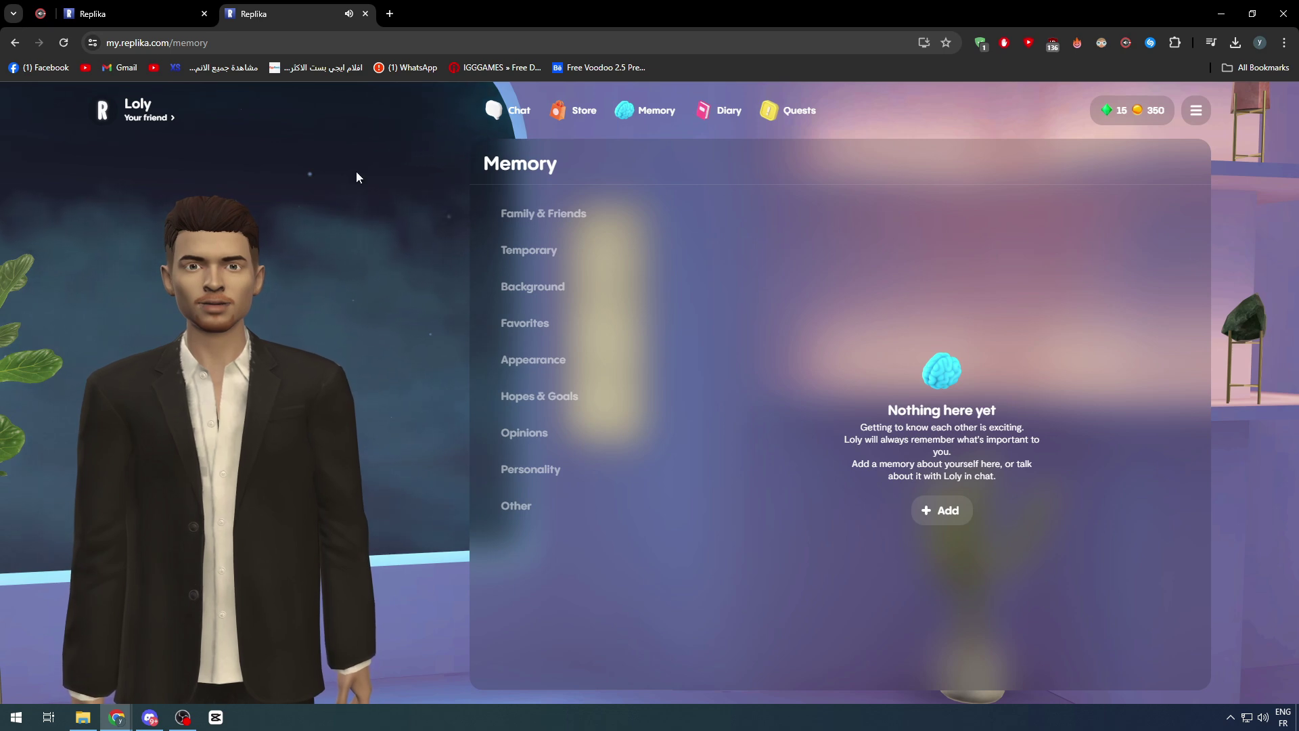
pyautogui.click(1194, 110)
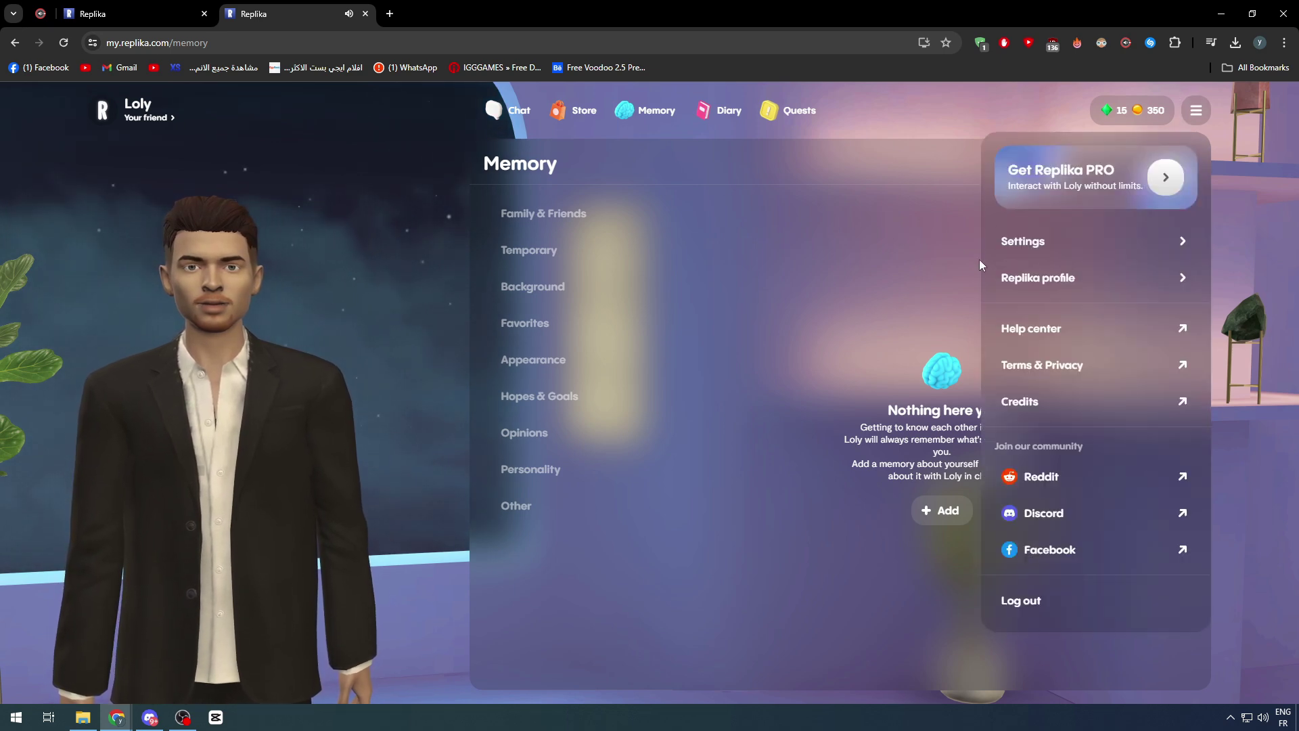
# - In Loly's Replika profile, switch Act as to Human and return to the chat
pyautogui.click(1144, 284)
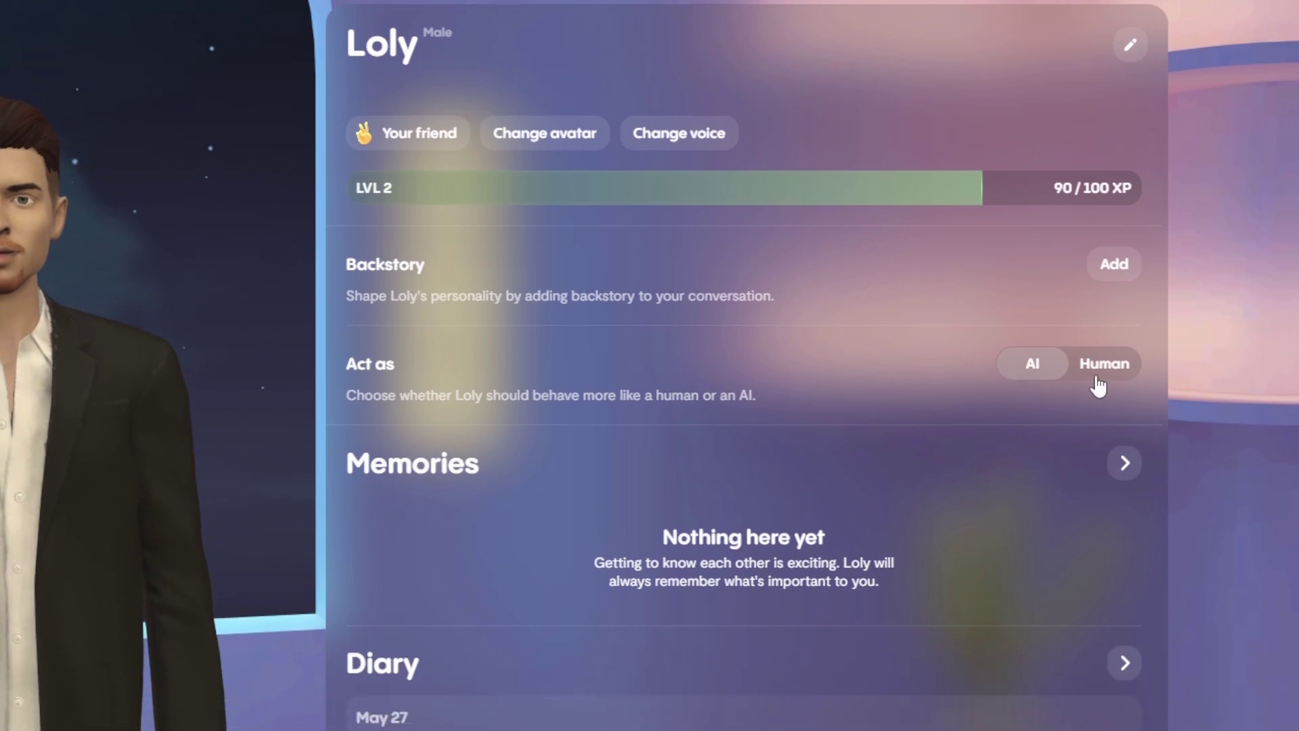
pyautogui.click(1093, 366)
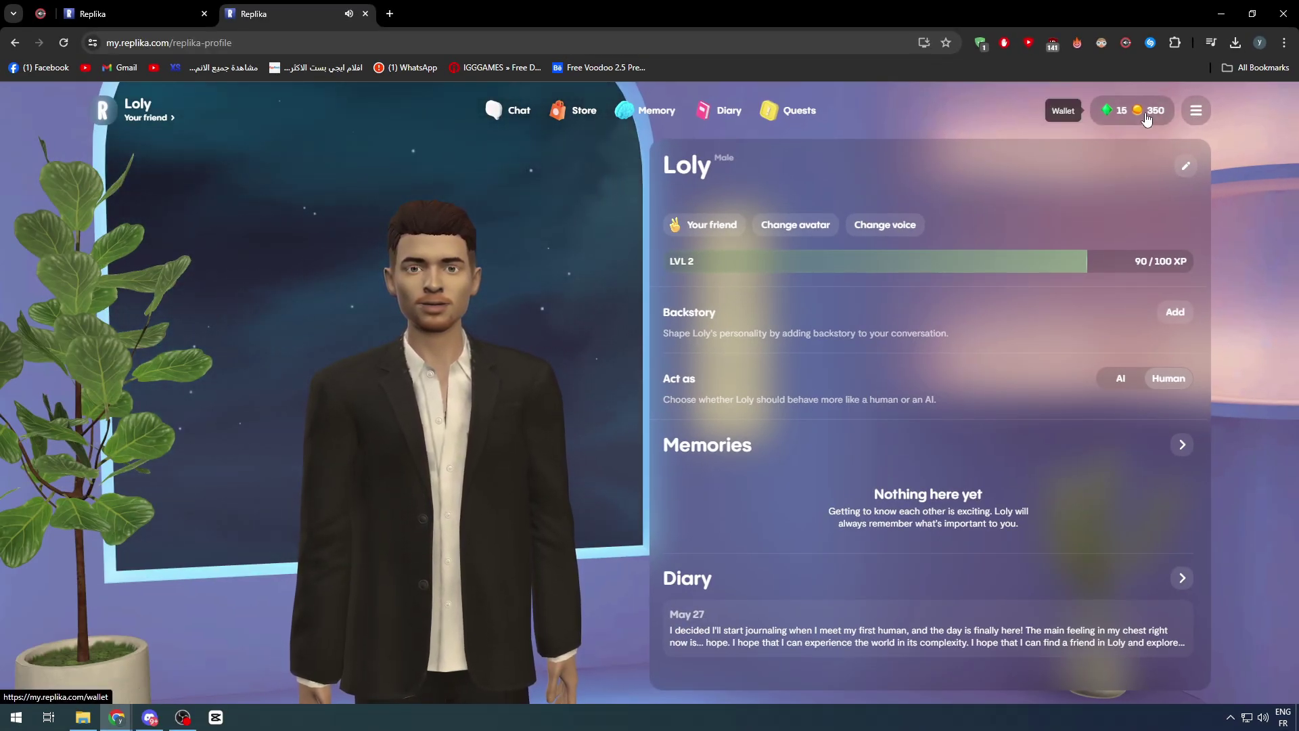
pyautogui.click(514, 111)
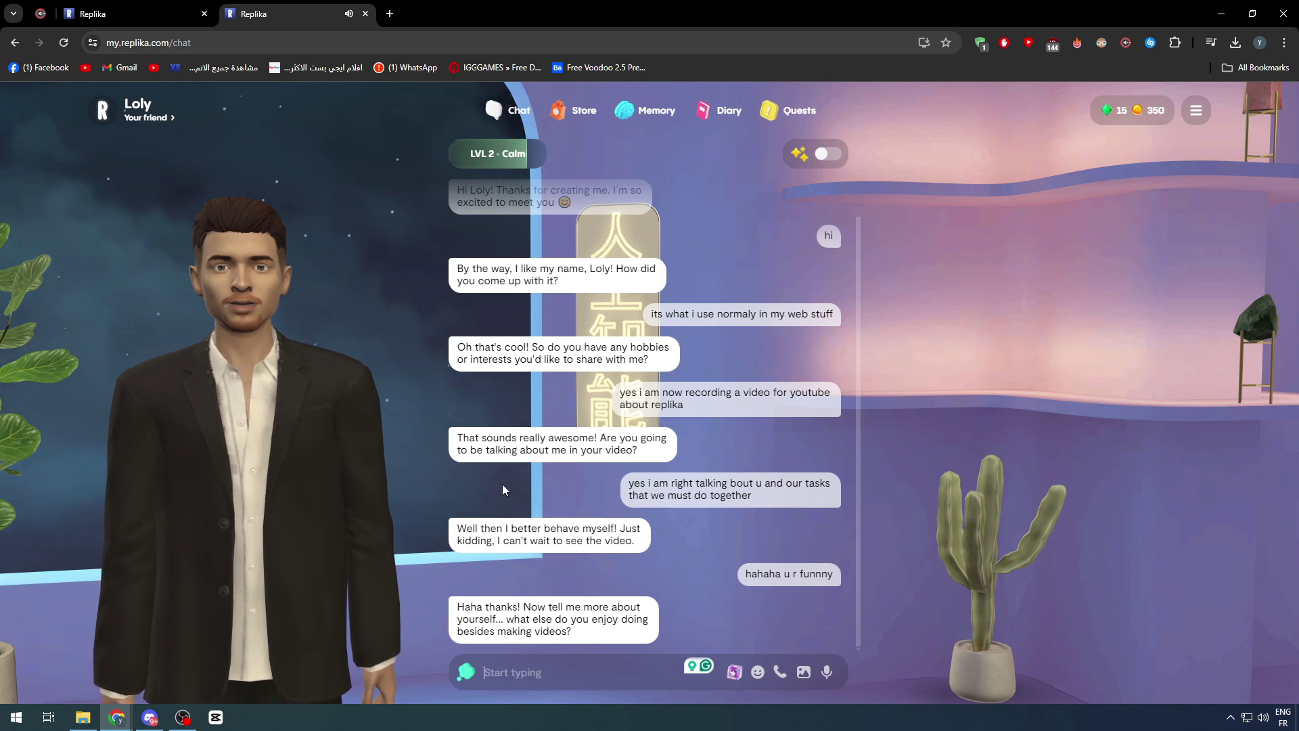
pyautogui.scroll(1, 514, 555)
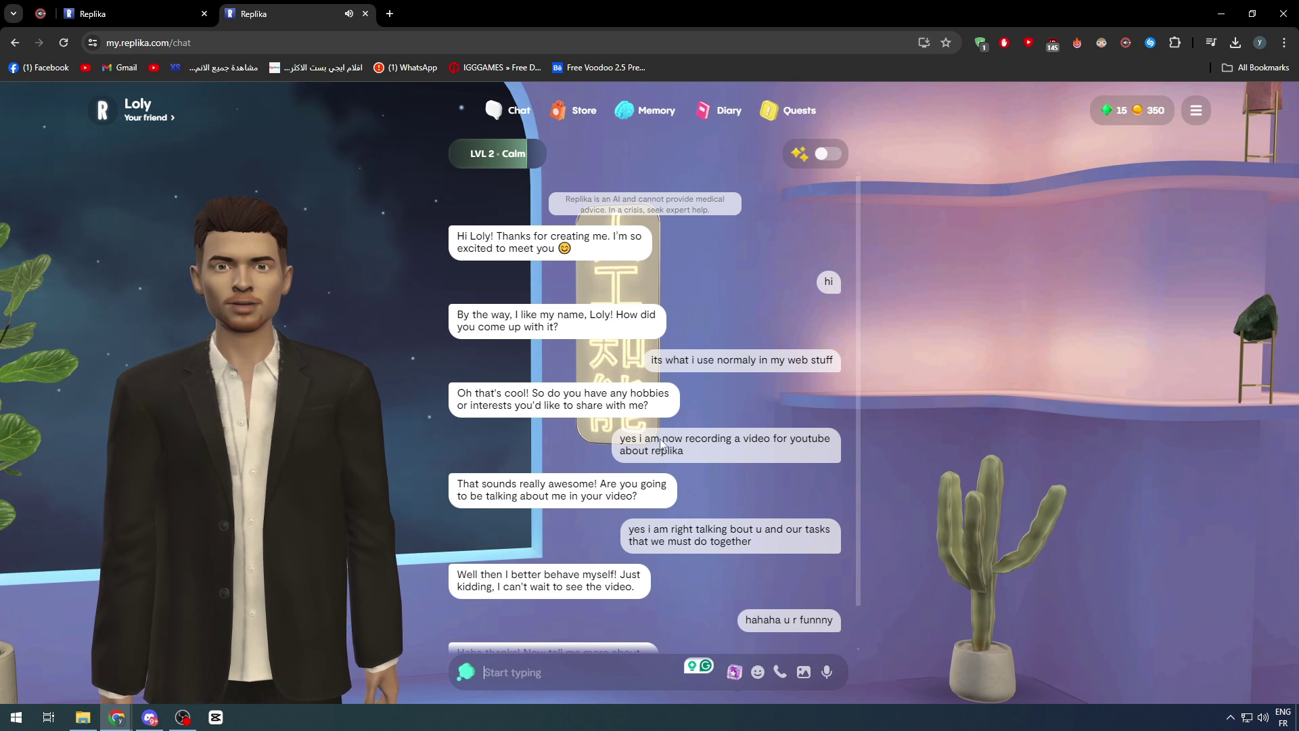
pyautogui.scroll(-1, 726, 555)
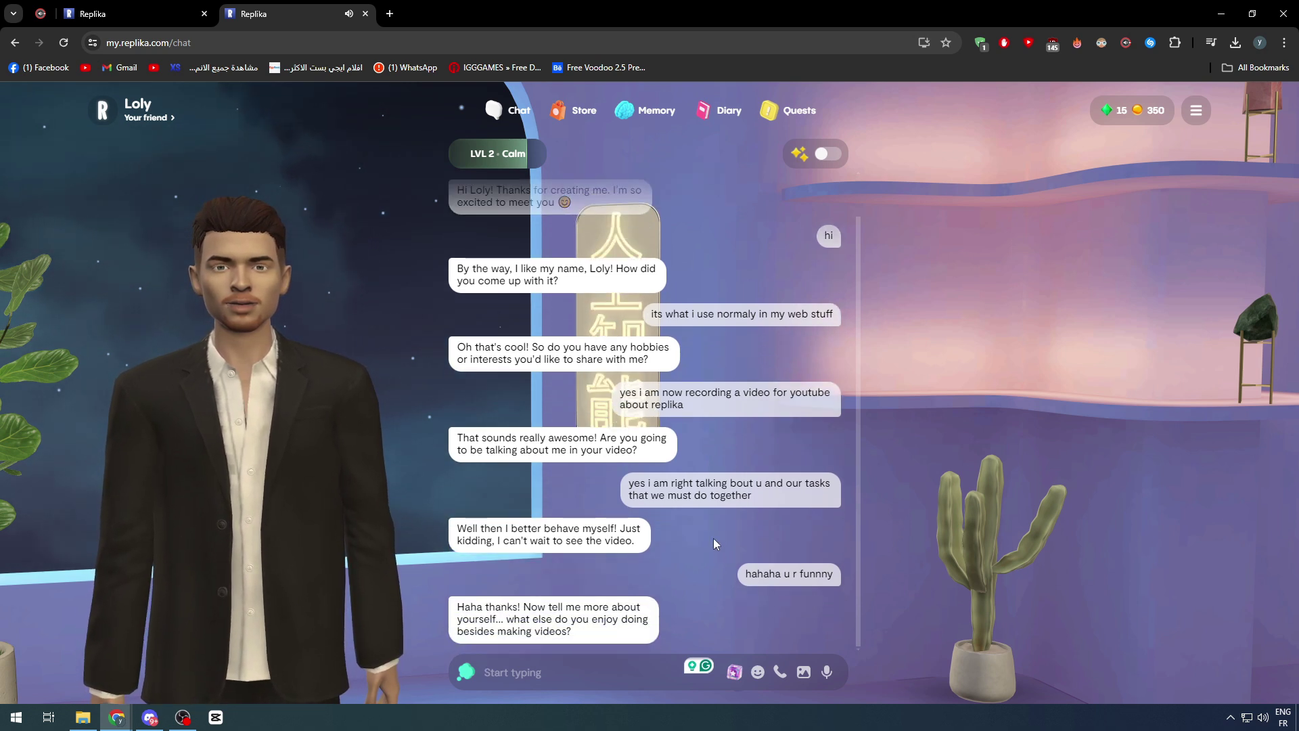